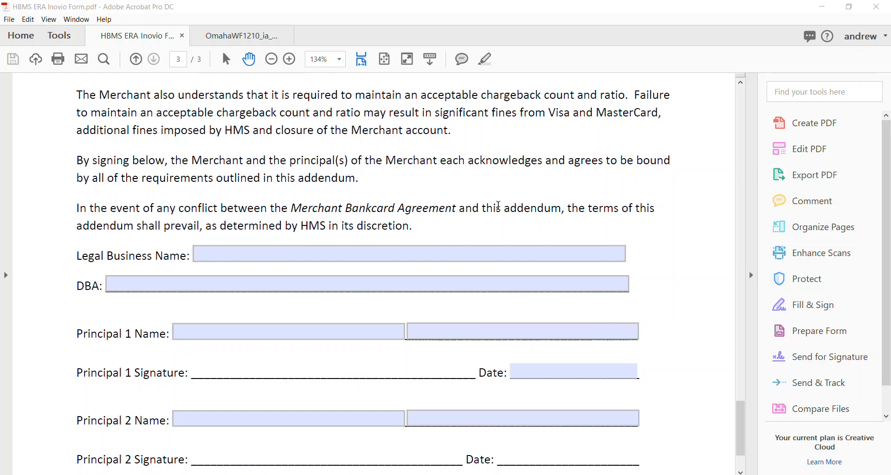
{"action": "triple_click", "coordinate": [500, 210]}
{"action": "left_click", "coordinate": [656, 290]}
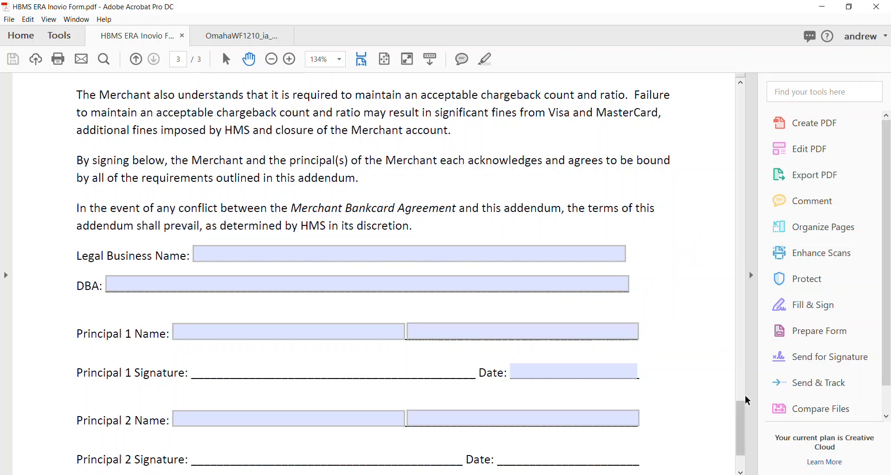
{"action": "mouse_move", "coordinate": [741, 428]}
{"action": "left_mouse_down"}
{"action": "mouse_move", "coordinate": [751, 271]}
{"action": "mouse_move", "coordinate": [746, 98]}
{"action": "mouse_move", "coordinate": [707, 473]}
{"action": "left_mouse_up"}
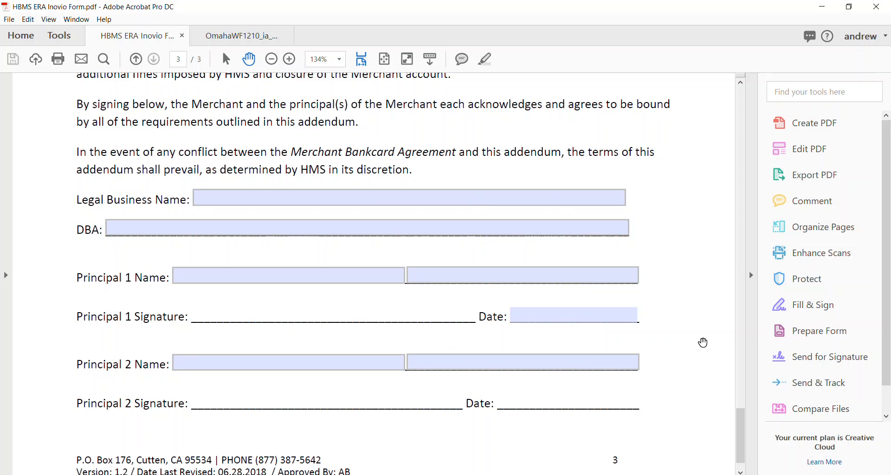
{"action": "left_click", "coordinate": [346, 195]}
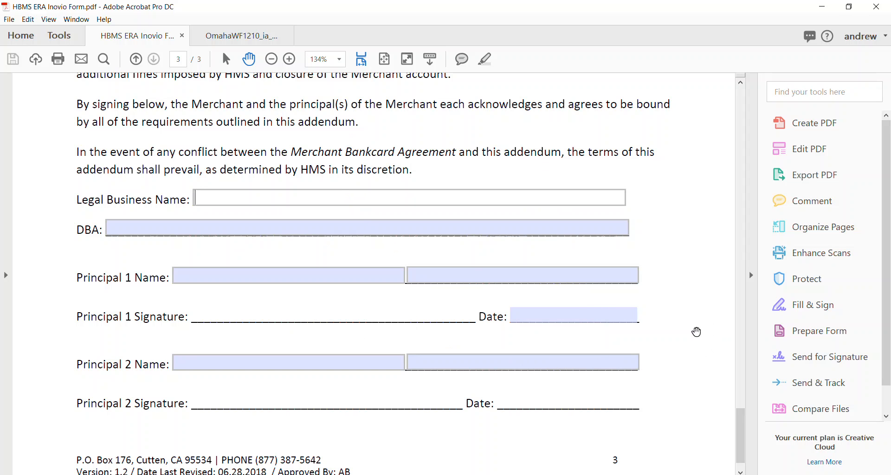
Step: Enter form editing, add a text field and fit it over the Principal 1 Signature line
{"action": "left_click", "coordinate": [813, 331]}
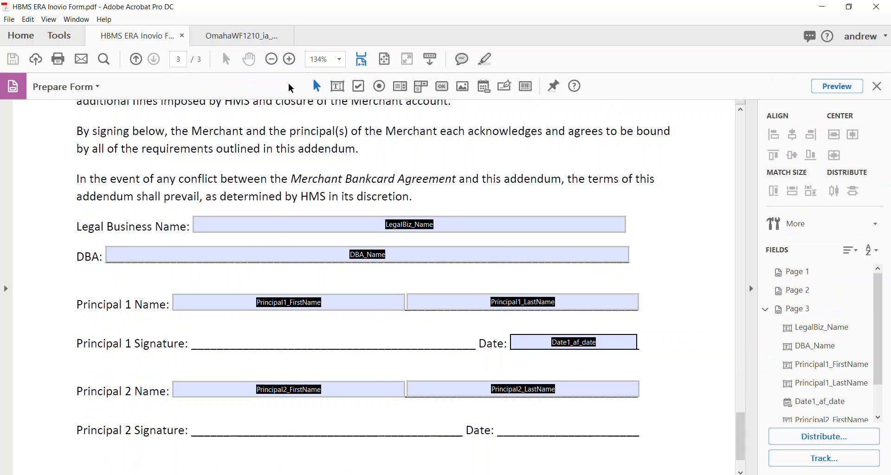
{"action": "left_click", "coordinate": [339, 87]}
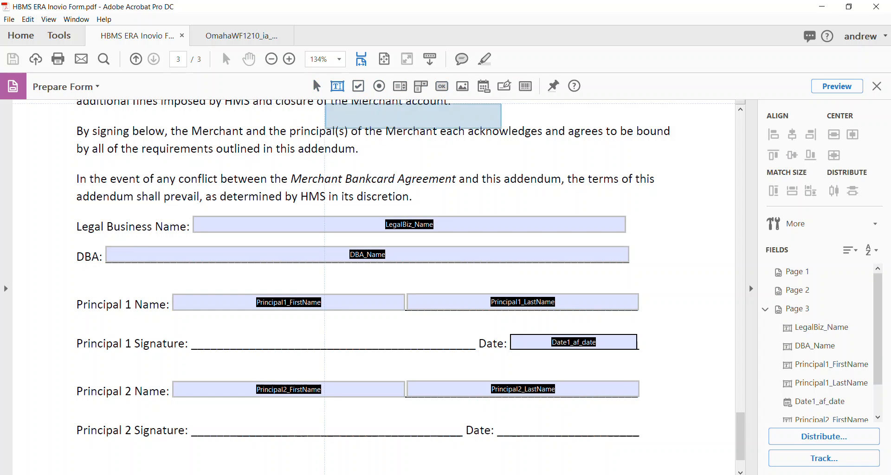
{"action": "left_click", "coordinate": [304, 148]}
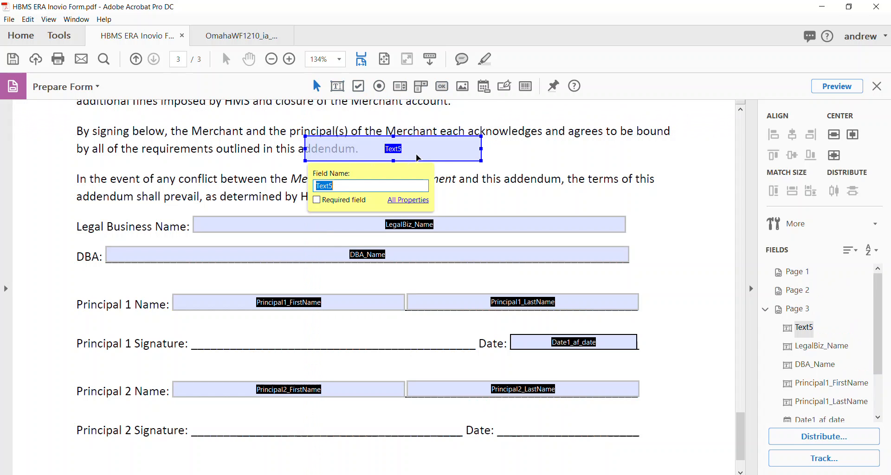
{"action": "left_click", "coordinate": [396, 153]}
{"action": "mouse_move", "coordinate": [396, 153]}
{"action": "left_mouse_down"}
{"action": "mouse_move", "coordinate": [321, 306]}
{"action": "mouse_move", "coordinate": [283, 340]}
{"action": "left_mouse_up"}
{"action": "mouse_move", "coordinate": [369, 337]}
{"action": "left_mouse_down"}
{"action": "mouse_move", "coordinate": [481, 349]}
{"action": "mouse_move", "coordinate": [481, 310]}
{"action": "mouse_move", "coordinate": [460, 322]}
{"action": "mouse_move", "coordinate": [487, 332]}
{"action": "mouse_move", "coordinate": [479, 334]}
{"action": "left_mouse_up"}
{"action": "left_click_drag", "start_coordinate": [335, 334], "coordinate": [335, 323]}
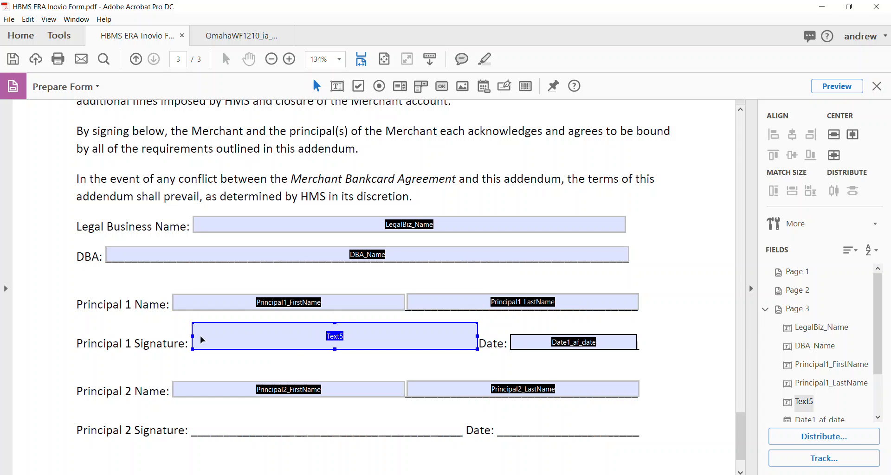
Step: Open the new Principal 1 signature field's properties and rename it as "Sgnature"
{"action": "double_click", "coordinate": [303, 343]}
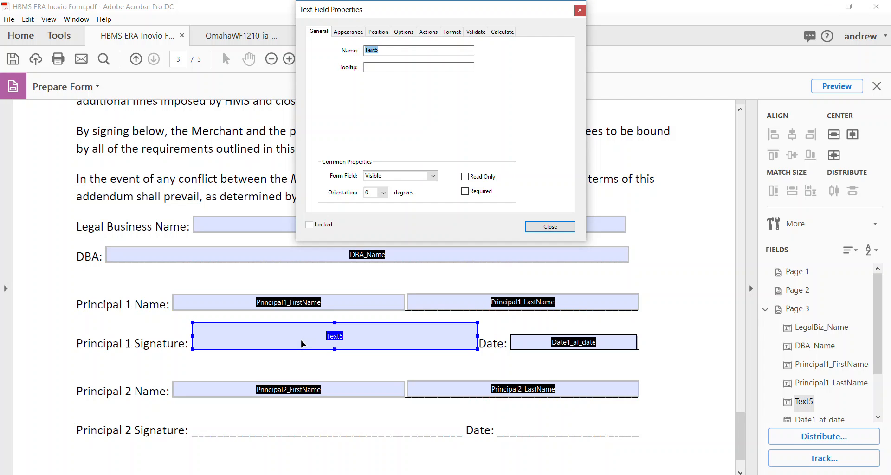
{"action": "left_click", "coordinate": [409, 52]}
{"action": "left_click_drag", "start_coordinate": [379, 51], "coordinate": [354, 49]}
{"action": "type", "text": "Si"}
Step: Examine the signature field's visibility, required and appearance options, keep it Visible, and close its properties
{"action": "left_click", "coordinate": [421, 177]}
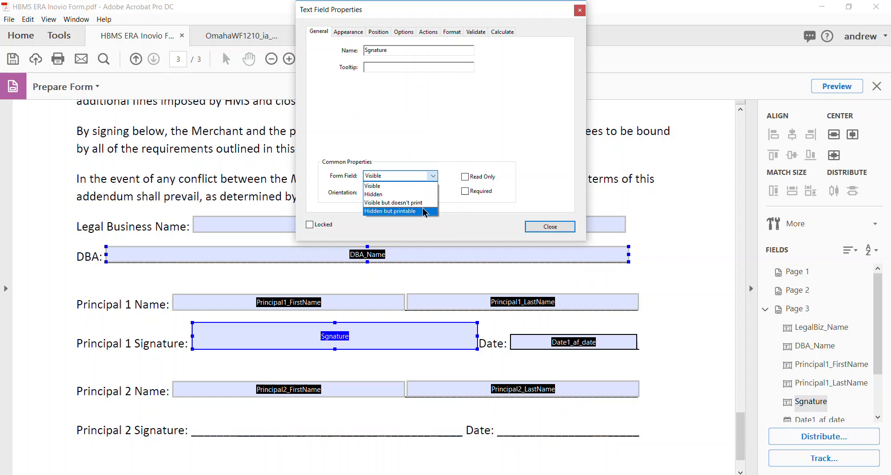
{"action": "left_click", "coordinate": [504, 144]}
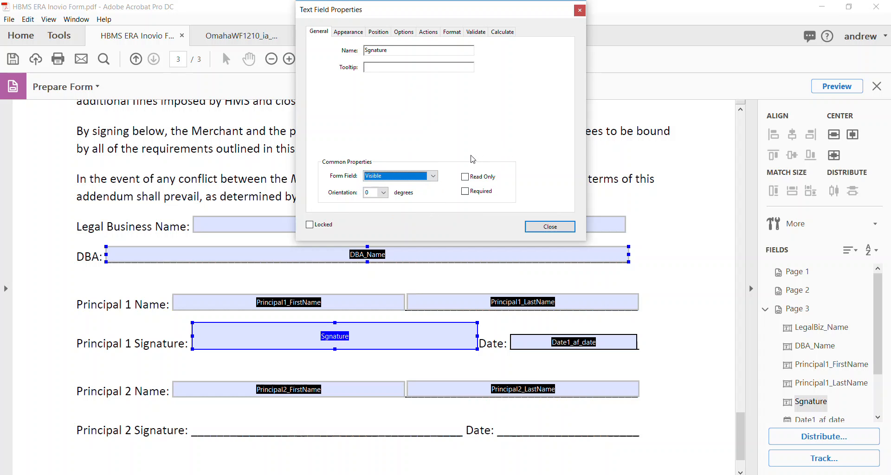
{"action": "left_click", "coordinate": [423, 178]}
{"action": "left_click", "coordinate": [416, 188]}
{"action": "left_click", "coordinate": [466, 192]}
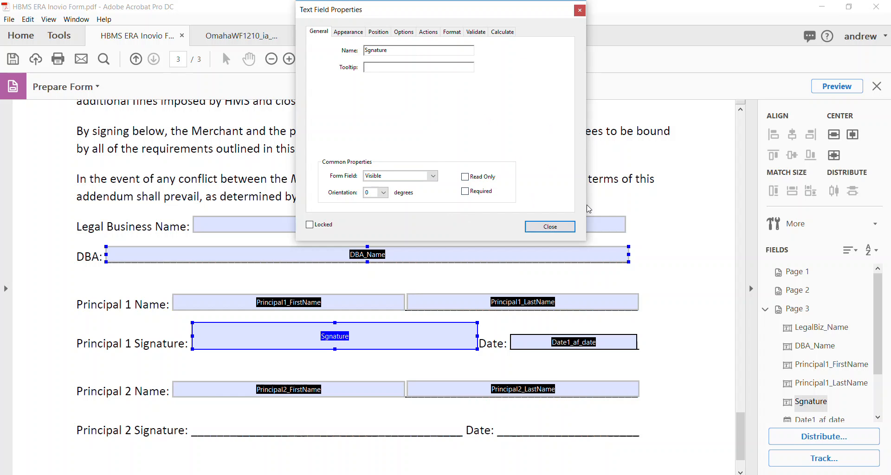
{"action": "double_click", "coordinate": [406, 50]}
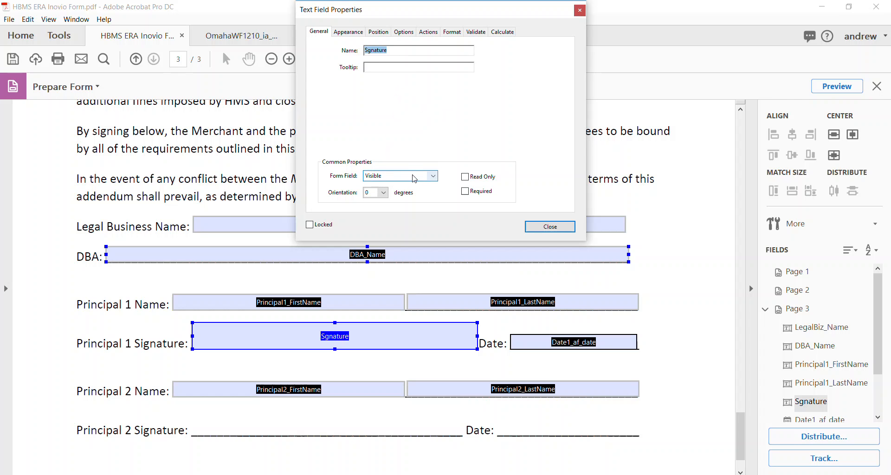
{"action": "left_click", "coordinate": [350, 32]}
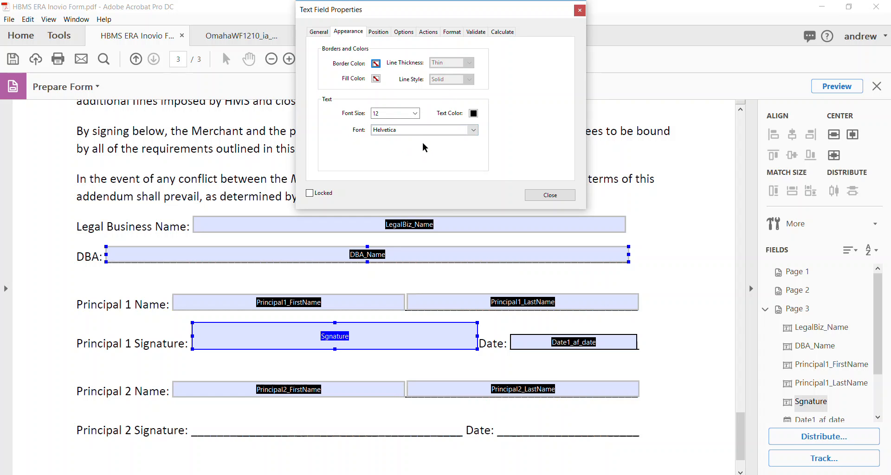
{"action": "left_click", "coordinate": [581, 13]}
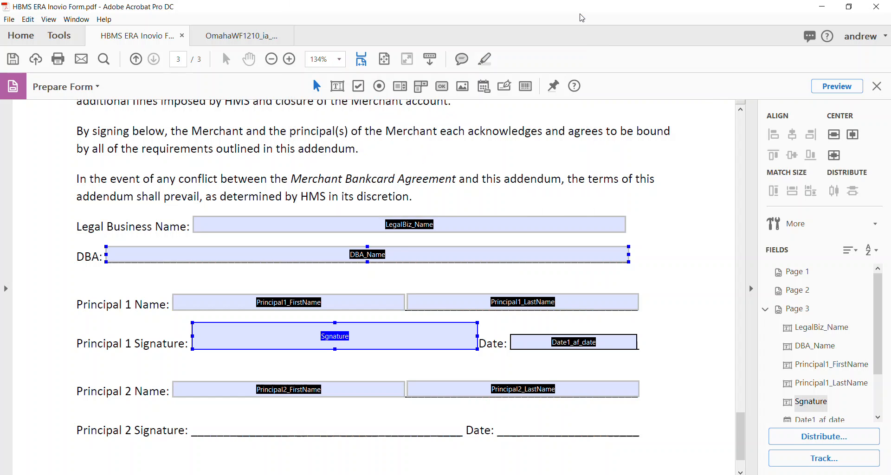
Step: Place two extra text fields over the paragraph above the Legal Business Name line
{"action": "left_click", "coordinate": [425, 224], "text": "shift"}
{"action": "left_click", "coordinate": [405, 228], "text": "ctrl"}
{"action": "left_click", "coordinate": [344, 91]}
{"action": "left_click", "coordinate": [206, 174]}
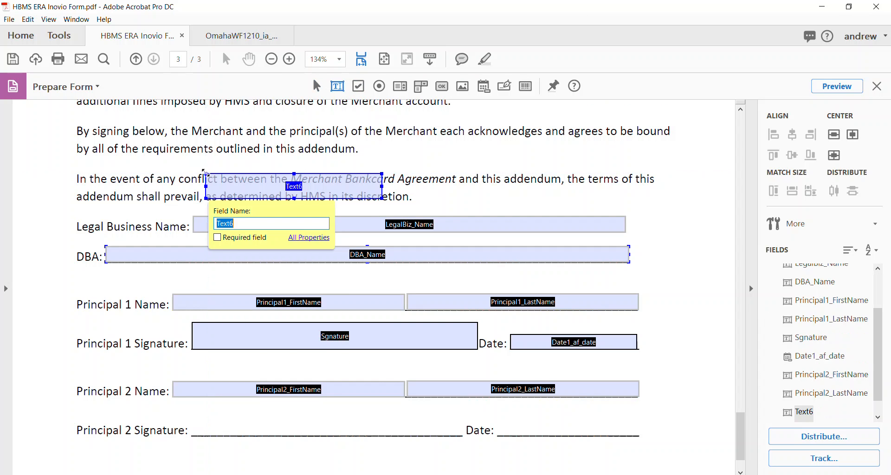
{"action": "left_click", "coordinate": [418, 192]}
{"action": "left_click", "coordinate": [344, 90]}
{"action": "left_click", "coordinate": [449, 171]}
Step: Duplicate the LegalBiz_Name field onto the Principal 2 Signature line and narrow it to the line's length
{"action": "left_click", "coordinate": [386, 223]}
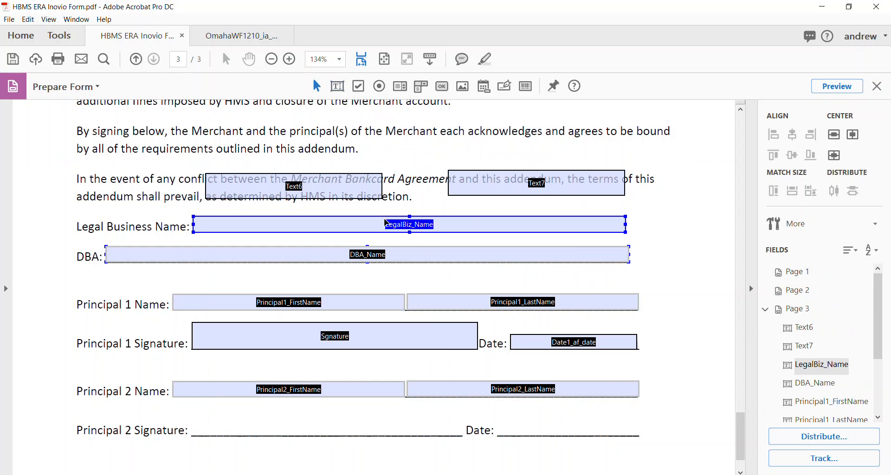
{"action": "key", "text": "ctrl+c"}
{"action": "key", "text": "ctrl+v"}
{"action": "mouse_move", "coordinate": [378, 292]}
{"action": "left_mouse_down"}
{"action": "mouse_move", "coordinate": [413, 154]}
{"action": "mouse_move", "coordinate": [372, 203]}
{"action": "mouse_move", "coordinate": [354, 411]}
{"action": "mouse_move", "coordinate": [371, 428]}
{"action": "left_mouse_up"}
{"action": "mouse_move", "coordinate": [621, 419]}
{"action": "left_mouse_down"}
{"action": "mouse_move", "coordinate": [452, 430]}
{"action": "mouse_move", "coordinate": [461, 421]}
{"action": "left_mouse_up"}
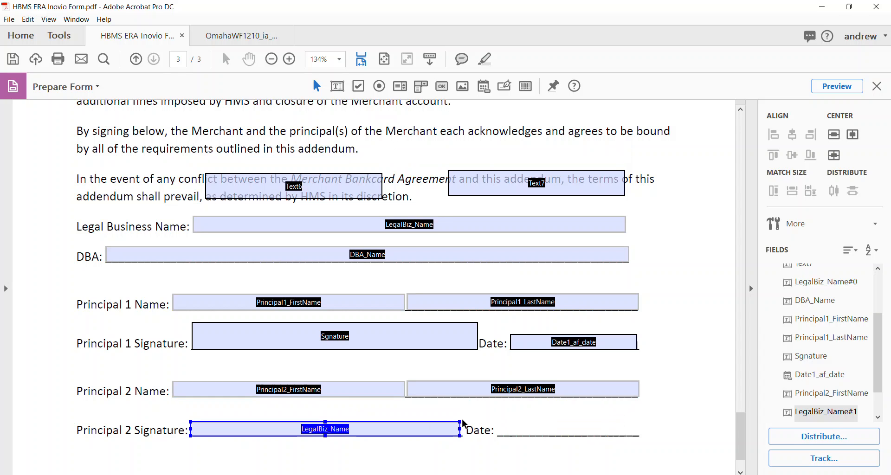
Step: Delete the two extra text fields lying over the paragraph above Legal Business Name
{"action": "left_click", "coordinate": [363, 163]}
{"action": "left_click_drag", "start_coordinate": [363, 163], "coordinate": [495, 200]}
{"action": "key", "text": "Delete"}
{"action": "left_click", "coordinate": [474, 228]}
{"action": "left_click", "coordinate": [472, 236]}
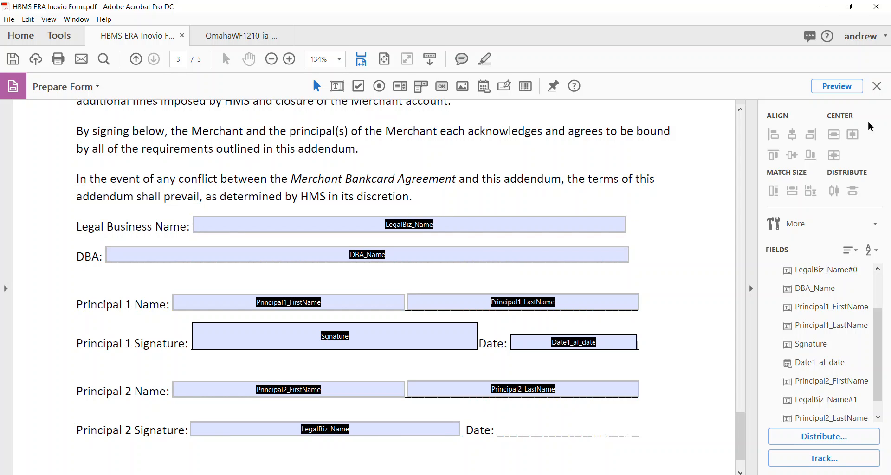
Step: Leave form editing and fill the Legal Business Name and DBA fields with rows of X characters
{"action": "left_click", "coordinate": [877, 86]}
{"action": "left_click", "coordinate": [372, 198]}
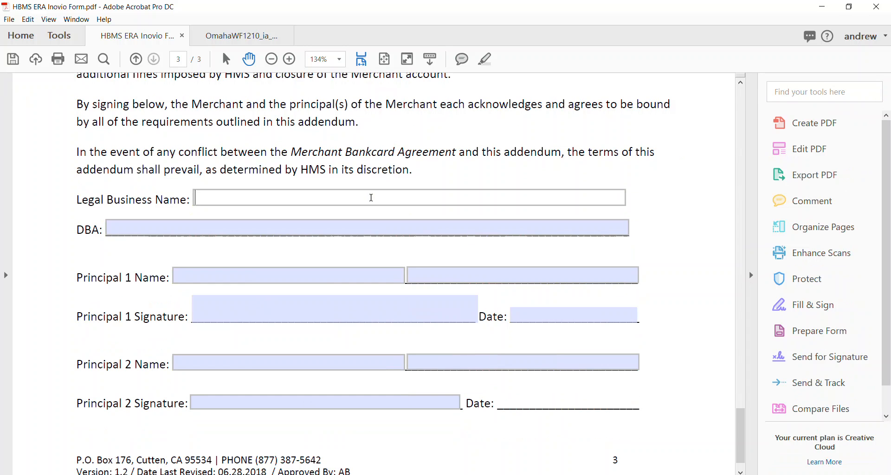
{"action": "type", "text": "XXXXXXXXXXXXXXX"}
{"action": "left_click", "coordinate": [227, 226]}
{"action": "type", "text": "Xxxxxxxxxxxxxxxxxxxx"}
Step: Fill both Principal 1 Name fields and the Principal 1 Signature field with rows of X characters
{"action": "left_click", "coordinate": [223, 276]}
{"action": "type", "text": "xxxxxxxxxxxxxxxxxxxxxxxxxxx"}
{"action": "left_click", "coordinate": [438, 277]}
{"action": "type", "text": "xxxxxxxx"}
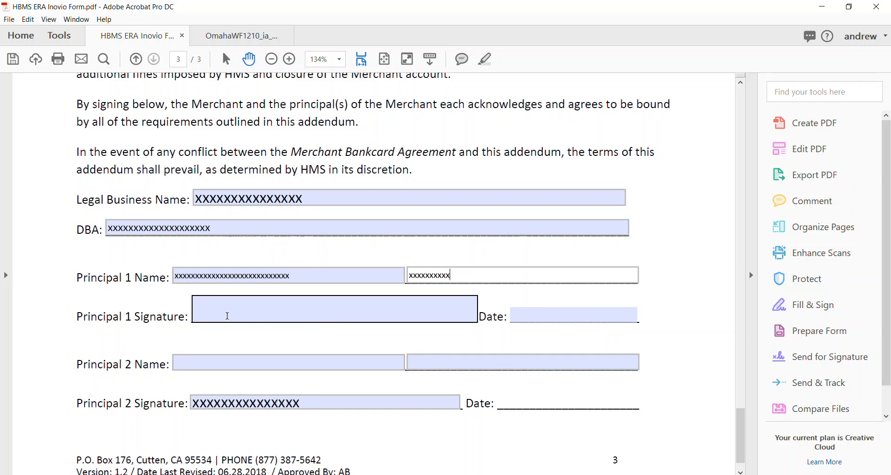
{"action": "type", "text": "xxxxx"}
{"action": "left_click", "coordinate": [237, 321]}
{"action": "type", "text": "XXXXXXXXXXXXX"}
Step: Fill both Principal 2 Name fields with rows of X characters
{"action": "left_click", "coordinate": [219, 368]}
{"action": "type", "text": "XXXXXXXXXXXXXXX"}
{"action": "left_click", "coordinate": [438, 367]}
{"action": "type", "text": "XXXXXXXXXXXXXX"}
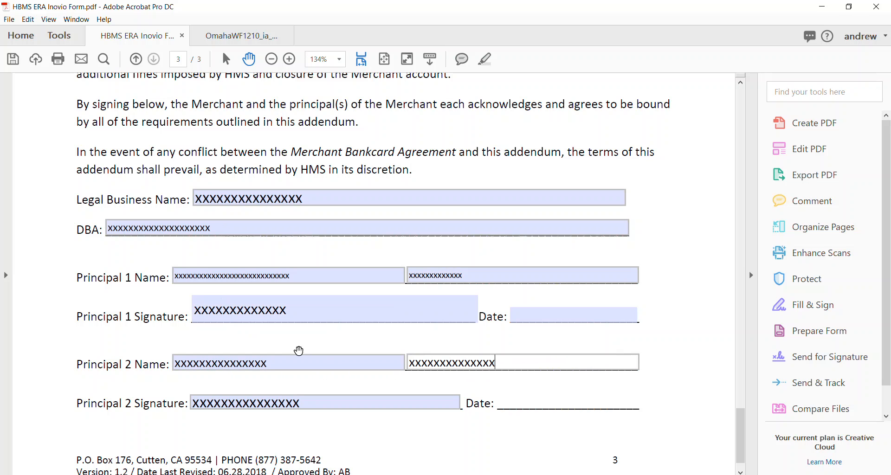
{"action": "left_click", "coordinate": [689, 262]}
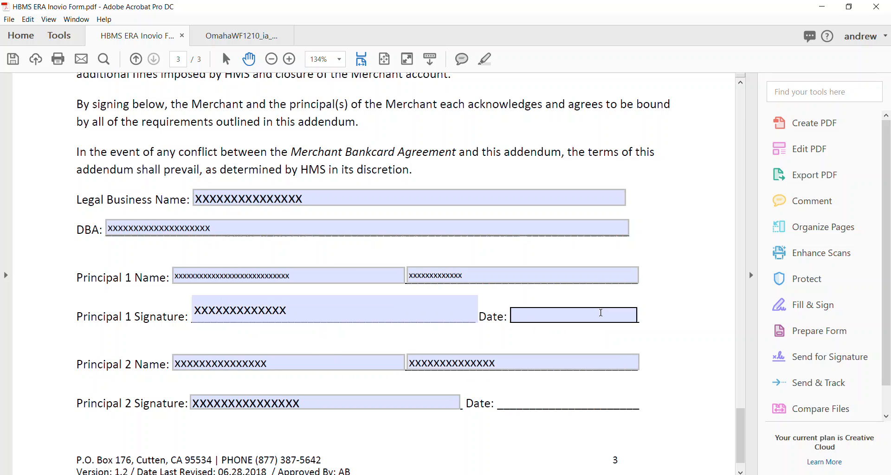
Step: Narrow the Legal Business Name field until it is shorter than its sample text and view it outside form editing
{"action": "left_click", "coordinate": [807, 340]}
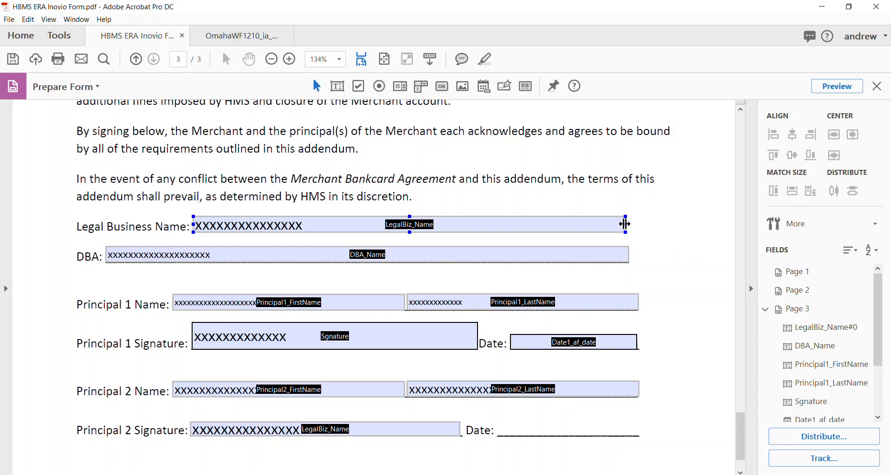
{"action": "left_click", "coordinate": [623, 225]}
{"action": "left_click_drag", "start_coordinate": [548, 225], "coordinate": [284, 227]}
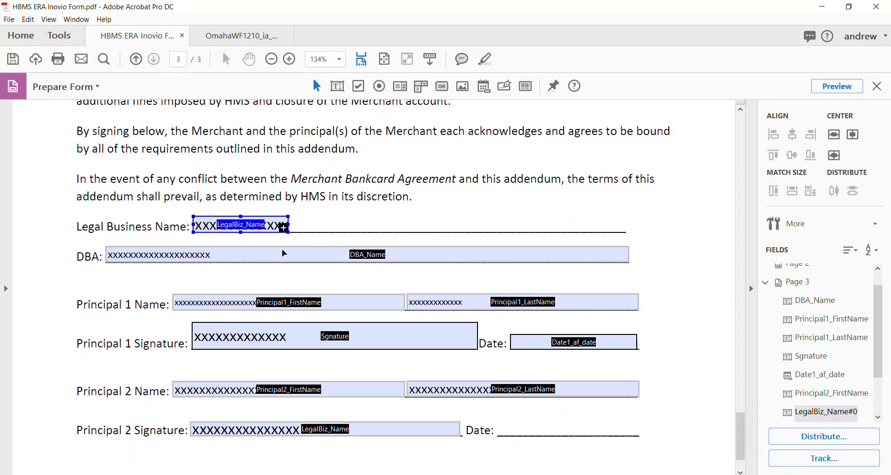
{"action": "left_click", "coordinate": [302, 227]}
{"action": "left_click", "coordinate": [279, 229]}
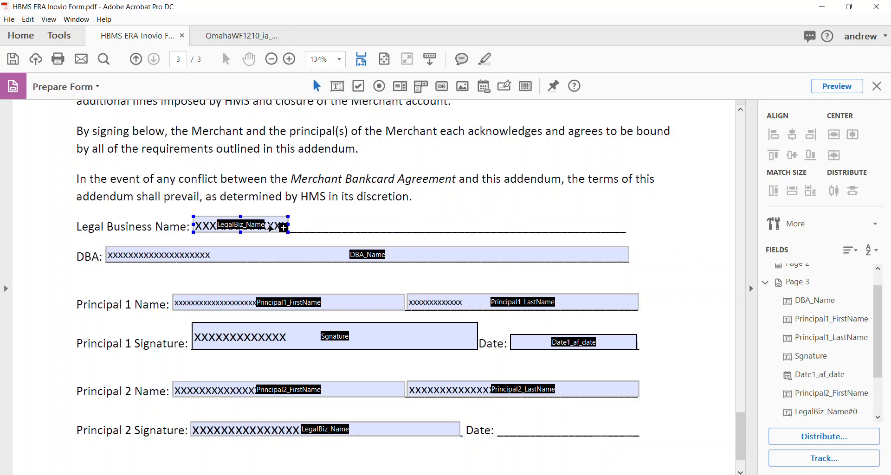
{"action": "left_click", "coordinate": [271, 228]}
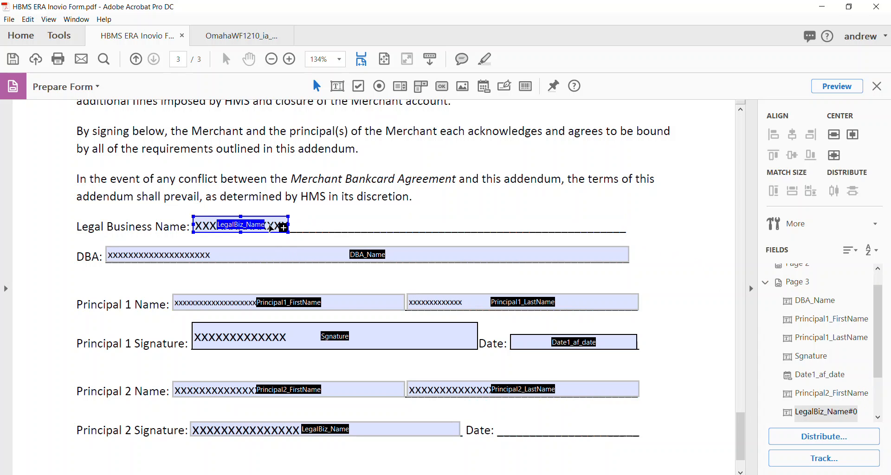
{"action": "left_click", "coordinate": [877, 86]}
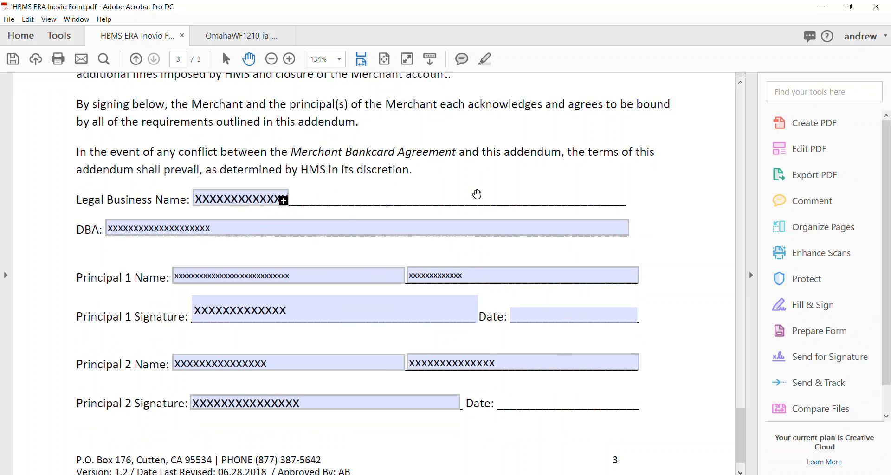
Step: Return to form editing and widen the Legal Business Name field to the full length of its line
{"action": "left_click", "coordinate": [818, 341]}
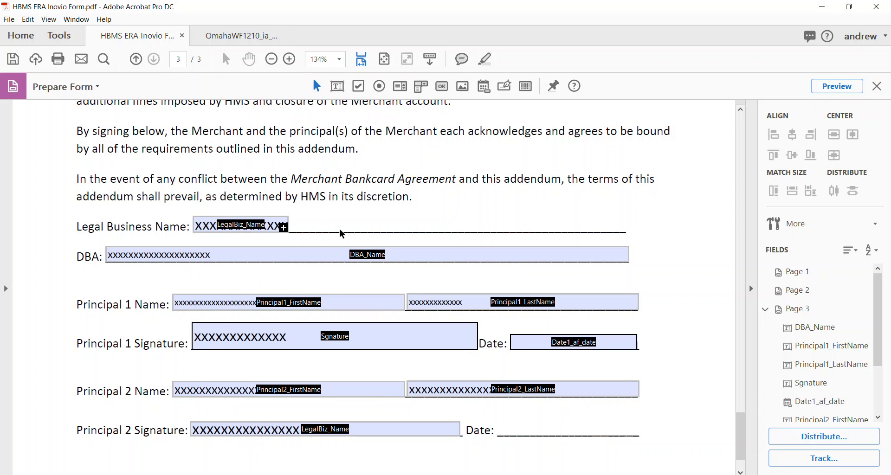
{"action": "left_click_drag", "start_coordinate": [283, 227], "coordinate": [623, 220]}
Step: Select all form fields in the signature section and set their font size to Auto
{"action": "mouse_move", "coordinate": [54, 193]}
{"action": "left_mouse_down"}
{"action": "mouse_move", "coordinate": [488, 235]}
{"action": "mouse_move", "coordinate": [652, 304]}
{"action": "mouse_move", "coordinate": [699, 454]}
{"action": "left_mouse_up"}
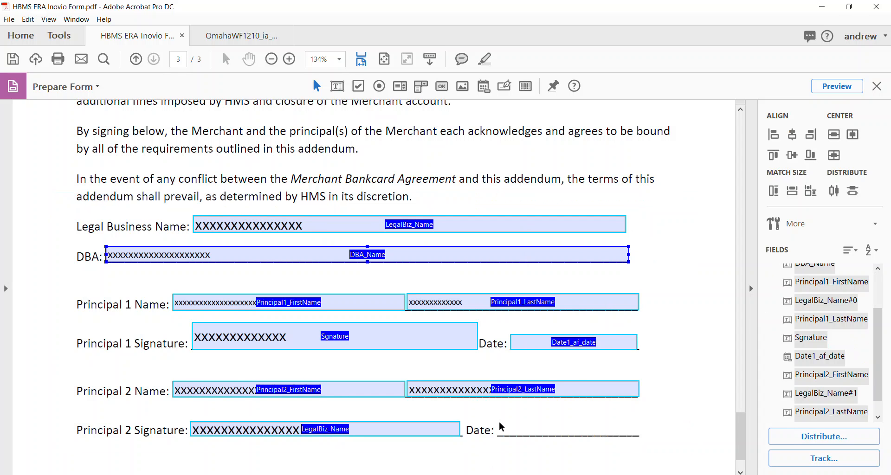
{"action": "left_click", "coordinate": [404, 228]}
{"action": "right_click", "coordinate": [404, 228]}
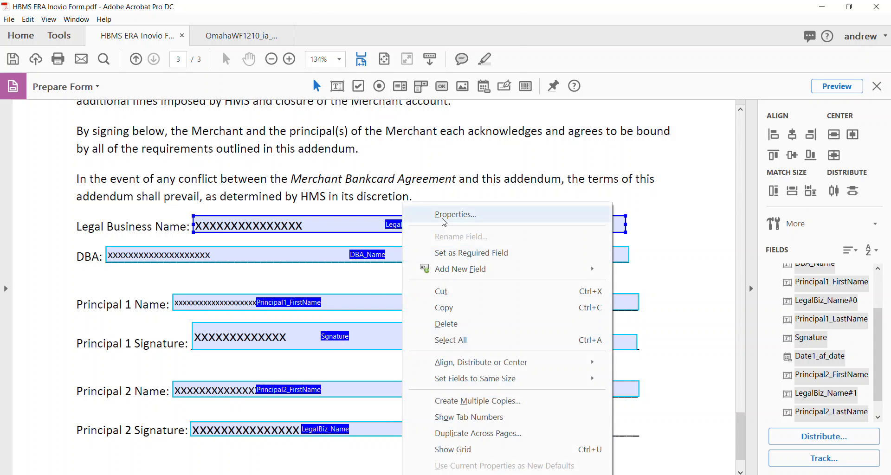
{"action": "left_click", "coordinate": [457, 215]}
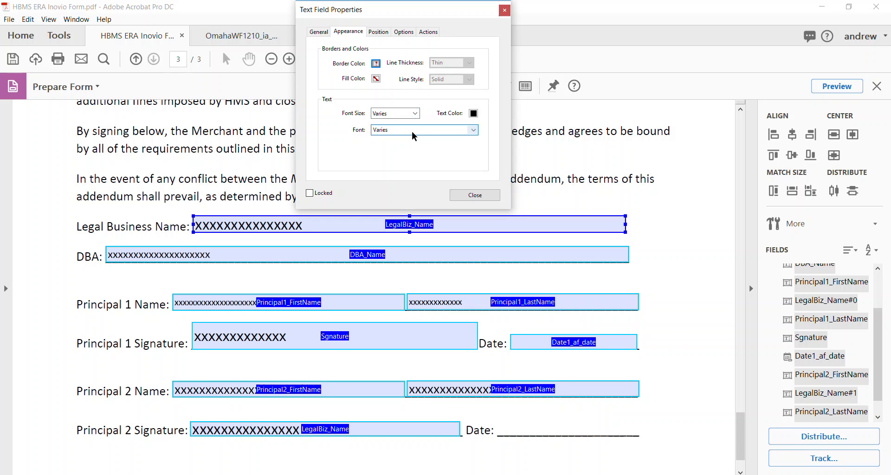
{"action": "left_click", "coordinate": [412, 114]}
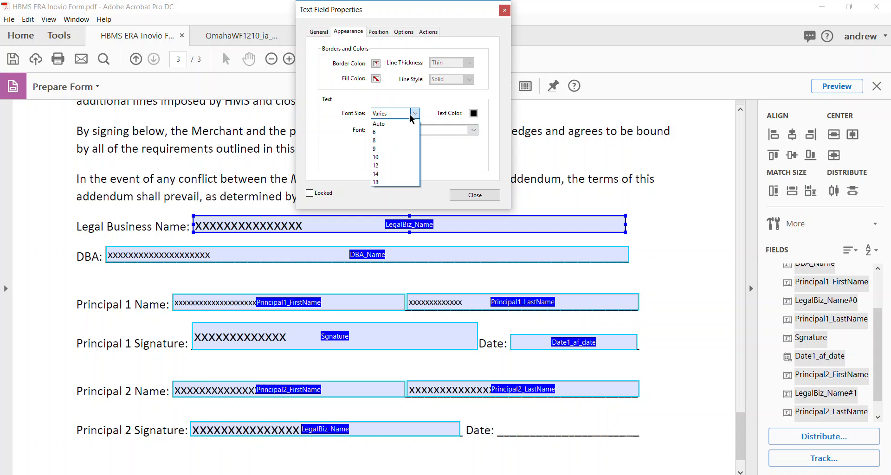
{"action": "left_click", "coordinate": [404, 123]}
Step: Set the font of all selected signature-section fields to Cambria and close their properties
{"action": "left_click", "coordinate": [474, 133]}
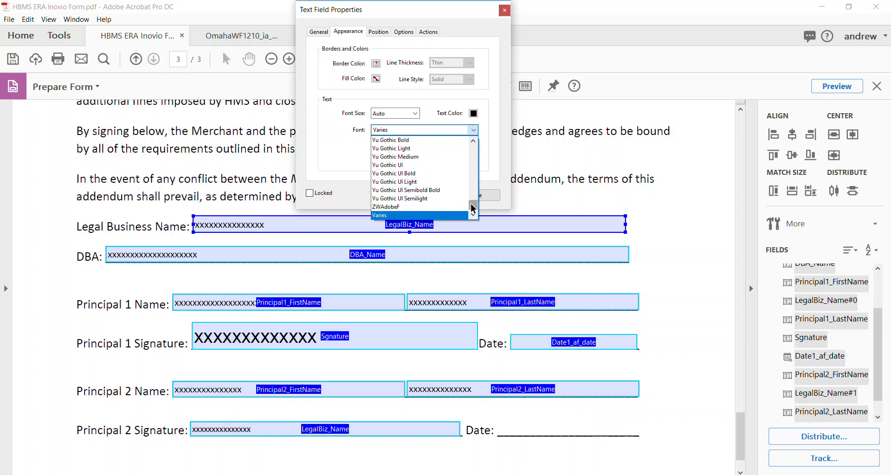
{"action": "left_click_drag", "start_coordinate": [473, 208], "coordinate": [477, 166]}
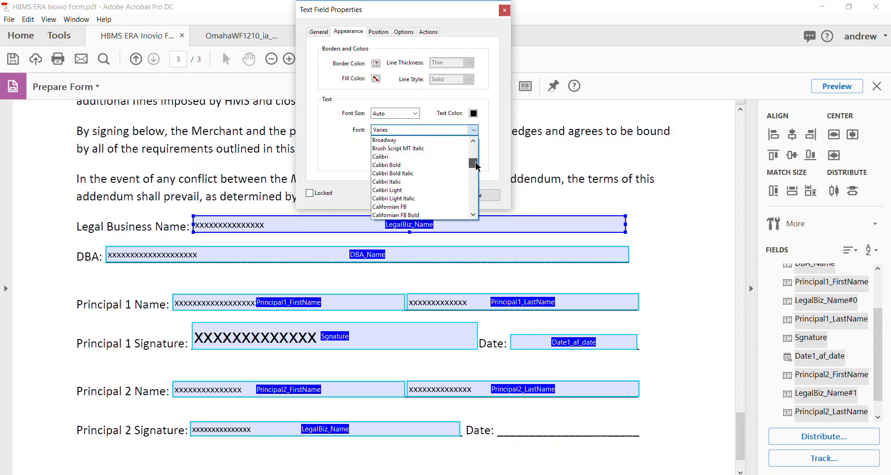
{"action": "left_click", "coordinate": [406, 159]}
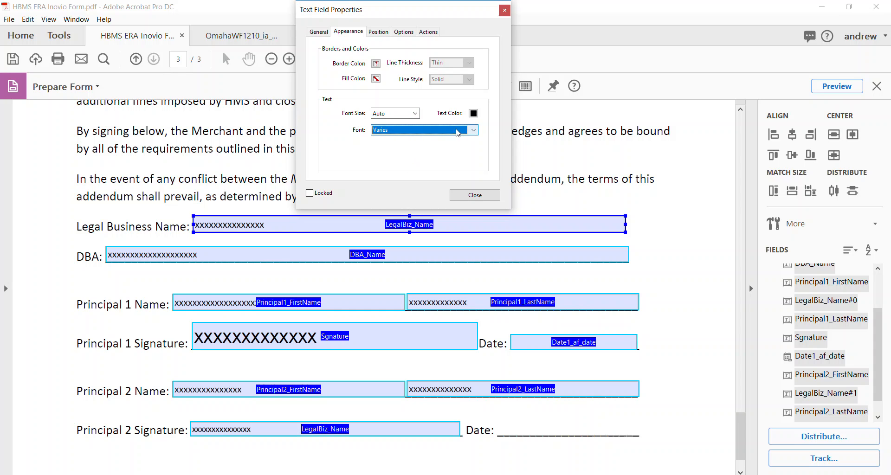
{"action": "left_click", "coordinate": [473, 130]}
{"action": "left_click_drag", "start_coordinate": [473, 204], "coordinate": [473, 165]}
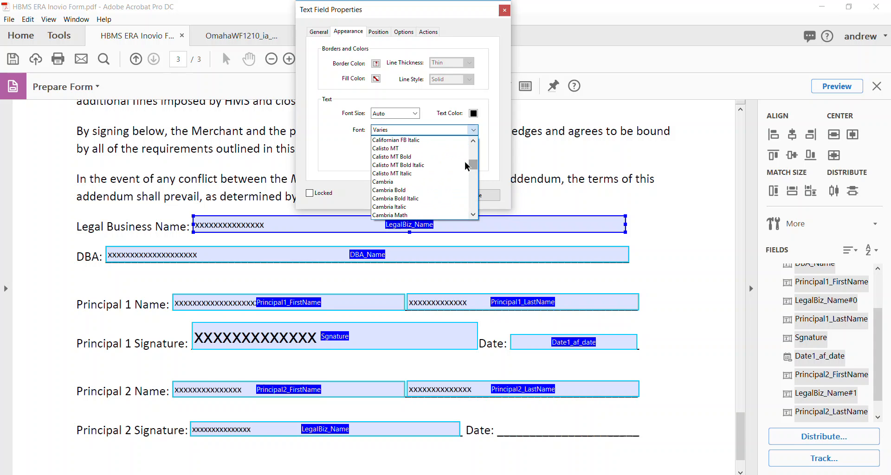
{"action": "left_click", "coordinate": [402, 181]}
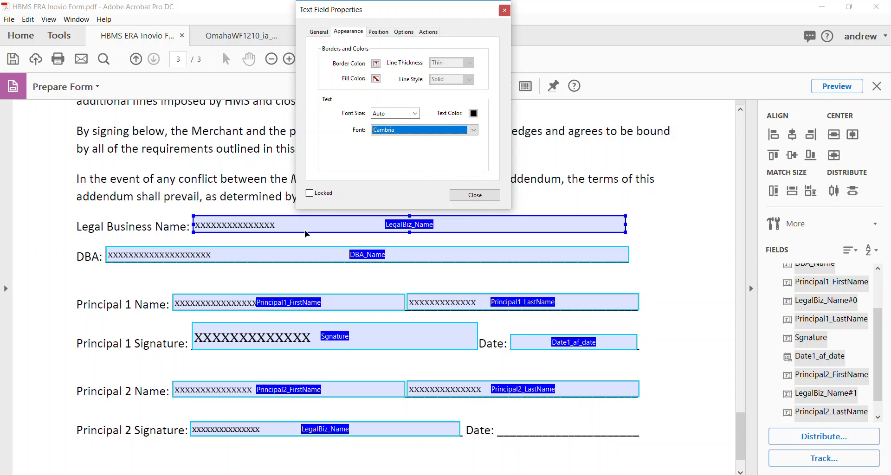
{"action": "left_click", "coordinate": [471, 195]}
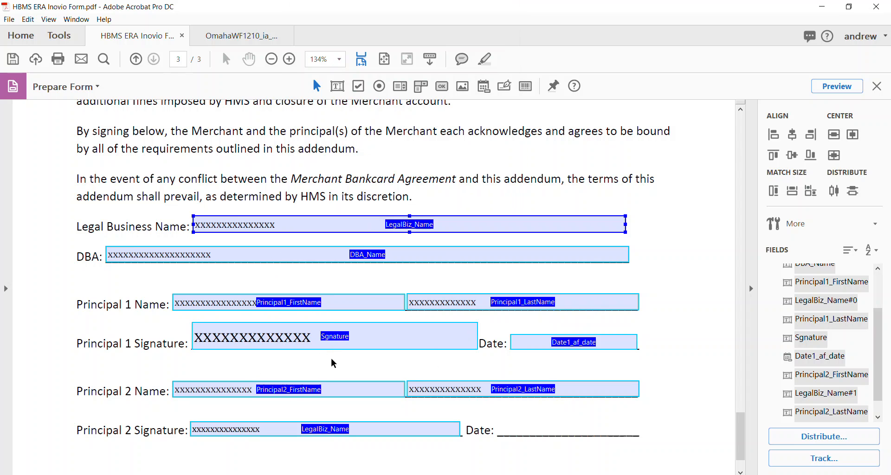
Step: Narrow the Legal Business Name field to fit its sample text, then add a row of l characters before that text outside form editing
{"action": "left_click", "coordinate": [248, 340], "text": "shift"}
{"action": "left_click_drag", "start_coordinate": [626, 225], "coordinate": [261, 224]}
{"action": "left_click", "coordinate": [877, 86]}
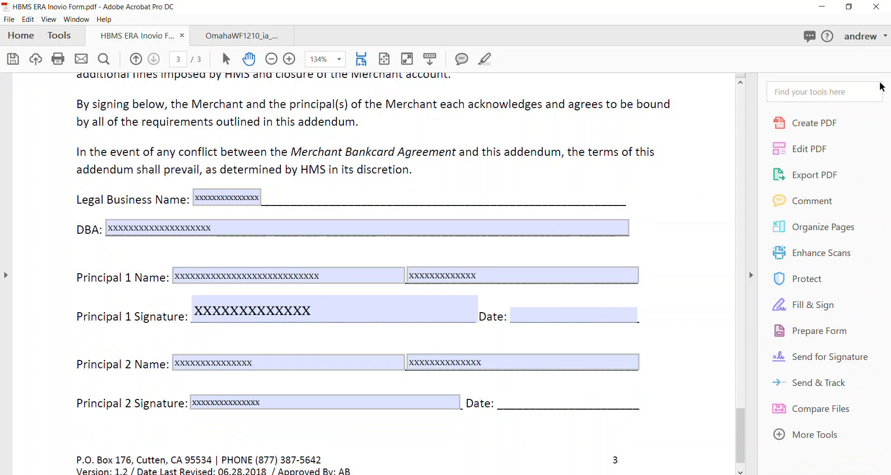
{"action": "type", "text": "llllllllll"}
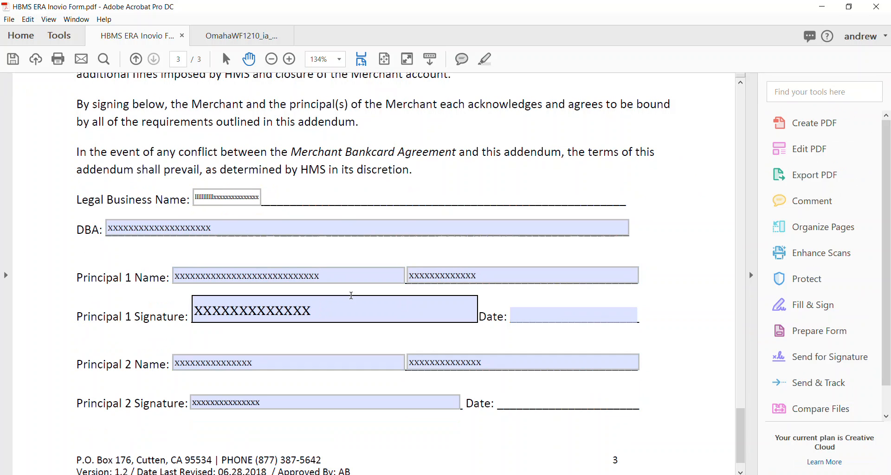
{"action": "left_click", "coordinate": [390, 199]}
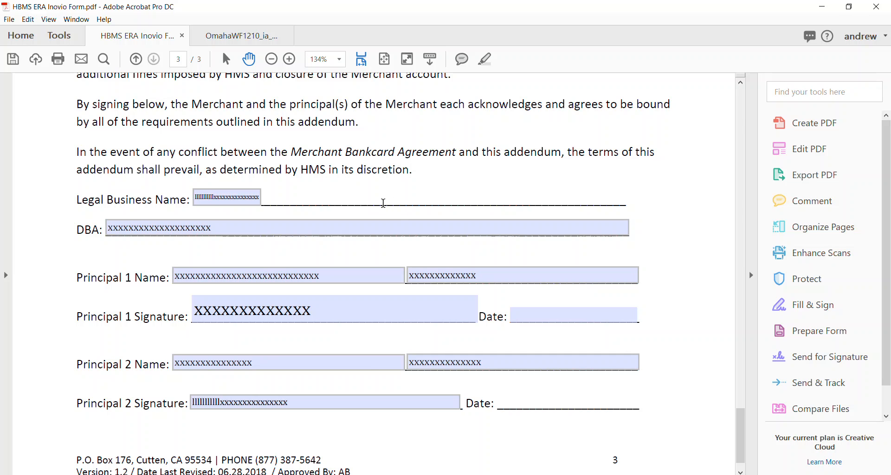
Step: Return to form editing and stretch the Legal Business Name field back across its full line
{"action": "left_click", "coordinate": [243, 196]}
{"action": "left_click", "coordinate": [789, 331]}
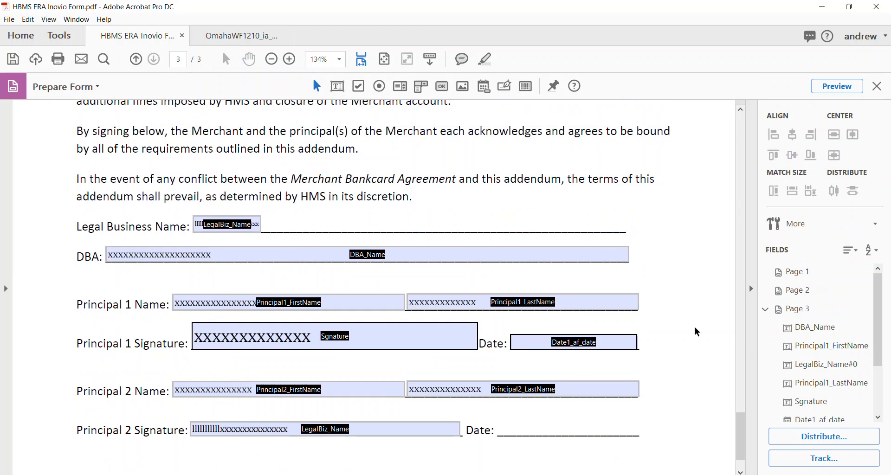
{"action": "left_click_drag", "start_coordinate": [260, 224], "coordinate": [625, 221]}
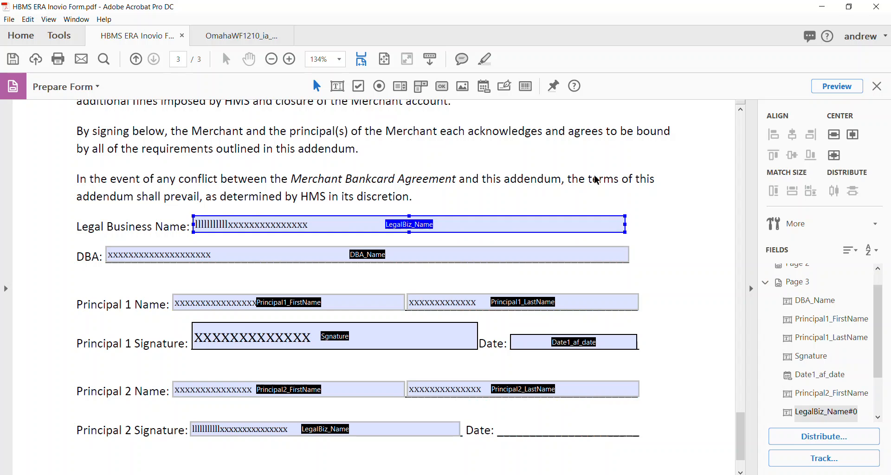
Step: Clear the default value of the Legal Business Name field and rename the field PCI Compliance Fee
{"action": "double_click", "coordinate": [398, 224]}
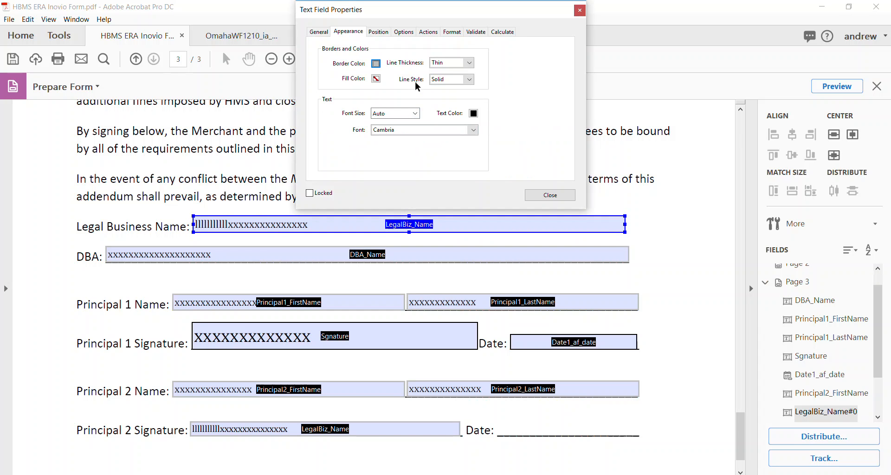
{"action": "left_click", "coordinate": [382, 33]}
{"action": "left_click", "coordinate": [403, 34]}
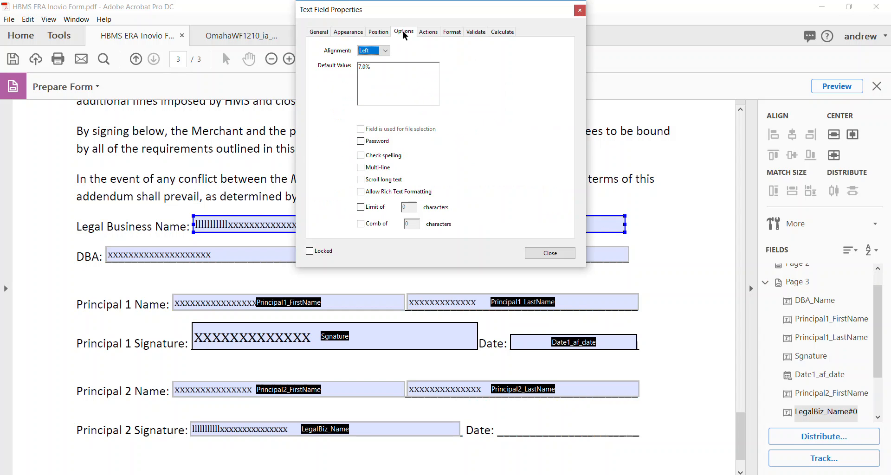
{"action": "key", "text": "Tab"}
{"action": "key", "text": "Delete"}
{"action": "left_click", "coordinate": [320, 32]}
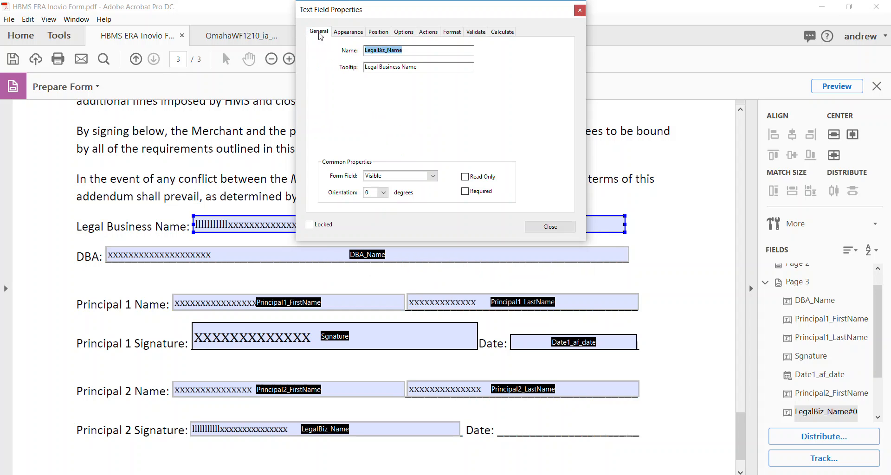
{"action": "type", "text": "PCI Compliance Fee"}
Step: Set the PCI Compliance Fee field's default value to $10.00 and reopen its properties to check the entry
{"action": "left_click", "coordinate": [404, 31]}
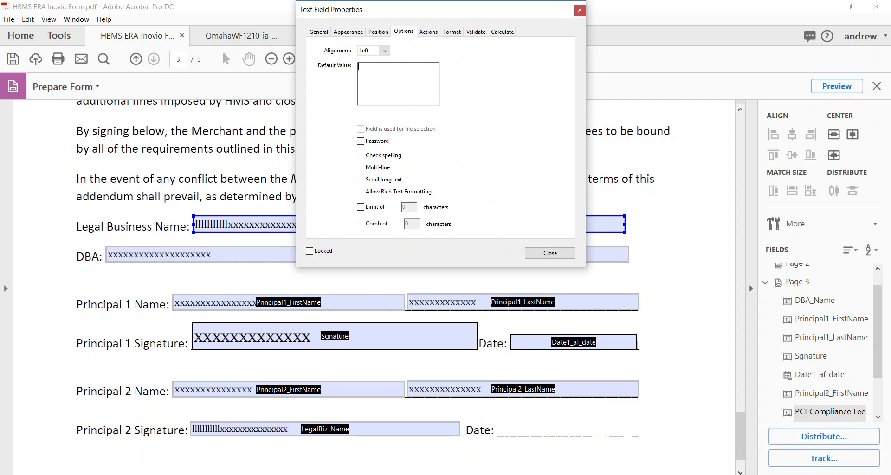
{"action": "type", "text": "1"}
{"action": "type", "text": "$10.00"}
{"action": "left_click", "coordinate": [556, 255]}
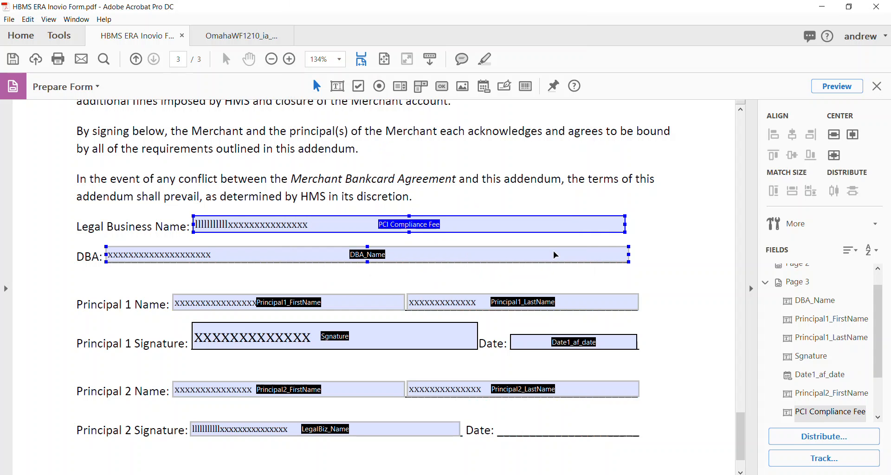
{"action": "double_click", "coordinate": [413, 224]}
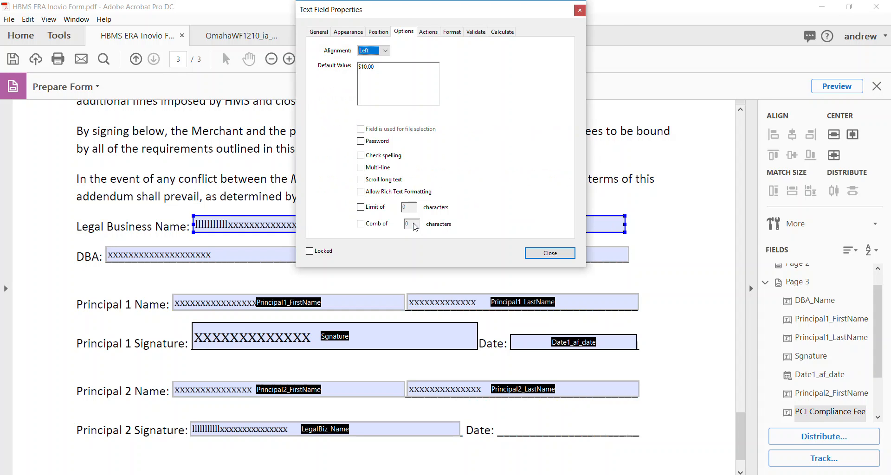
{"action": "left_click", "coordinate": [580, 10]}
Step: Leave form editing and delete the sample text from the field beside Legal Business Name
{"action": "left_click", "coordinate": [877, 85]}
{"action": "left_click_drag", "start_coordinate": [330, 199], "coordinate": [175, 199]}
{"action": "key", "text": "BackSpace"}
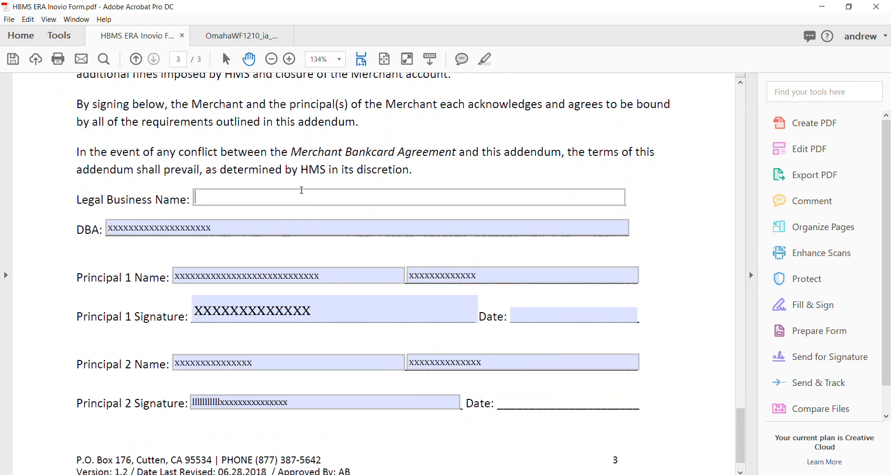
{"action": "left_click", "coordinate": [389, 147]}
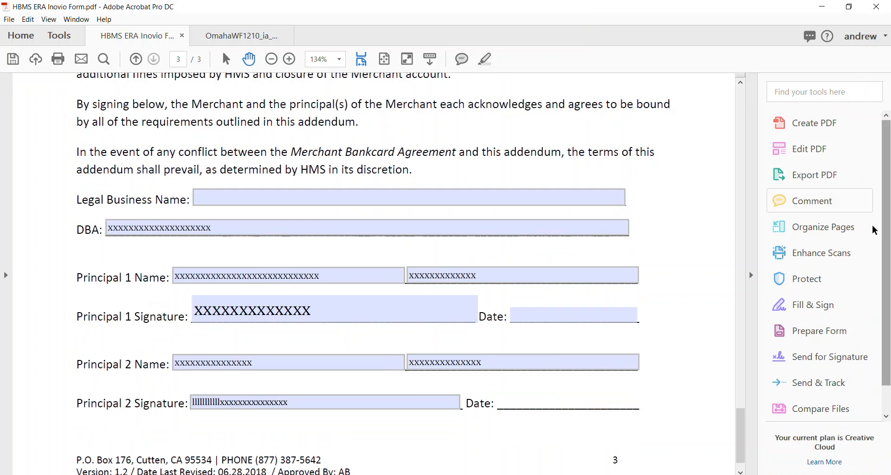
Step: Clear the PCI Compliance Fee field's default value, re-enter it as $10.00 and view the form outside form editing
{"action": "left_click", "coordinate": [820, 331]}
{"action": "left_click", "coordinate": [420, 222]}
{"action": "double_click", "coordinate": [402, 231]}
{"action": "key", "text": "Tab"}
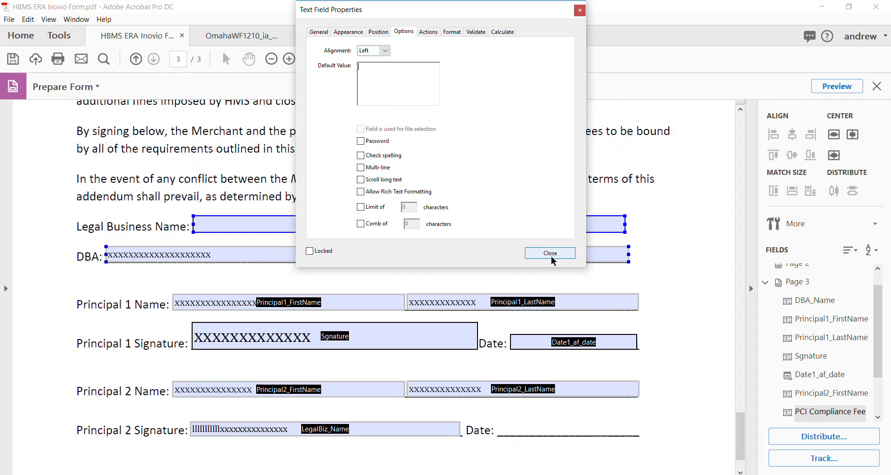
{"action": "left_click", "coordinate": [552, 254]}
{"action": "double_click", "coordinate": [469, 222]}
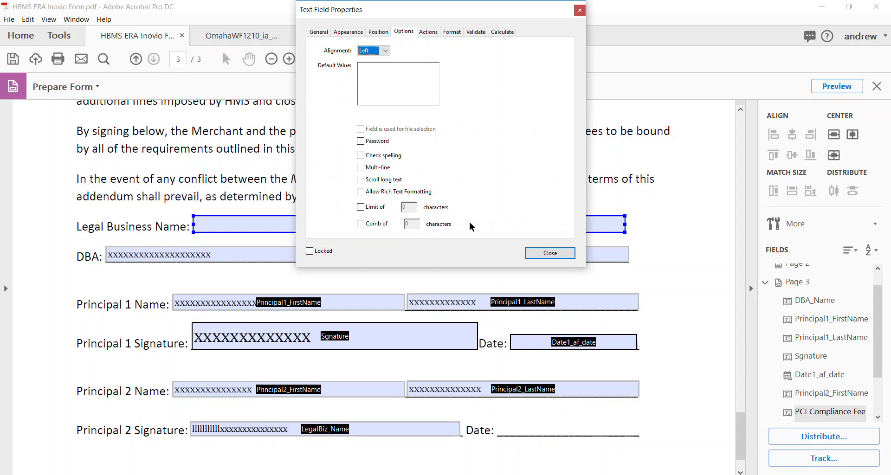
{"action": "left_click", "coordinate": [402, 82]}
{"action": "type", "text": "$10.00"}
{"action": "left_click", "coordinate": [550, 253]}
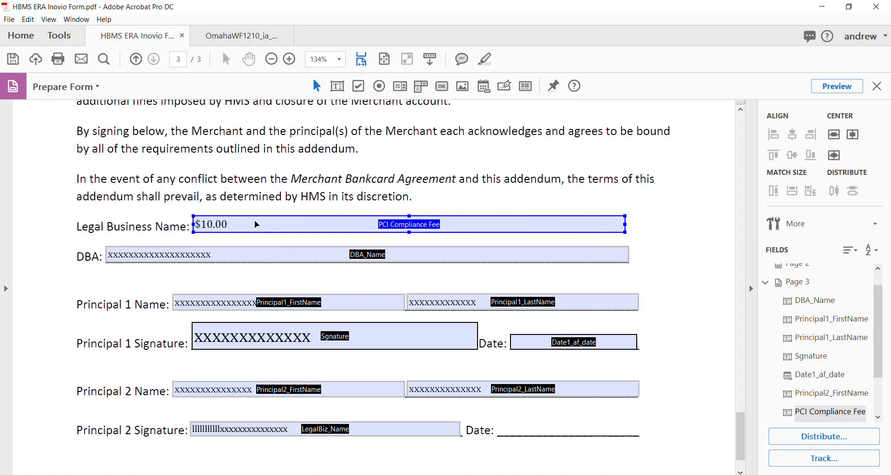
{"action": "left_click", "coordinate": [877, 86]}
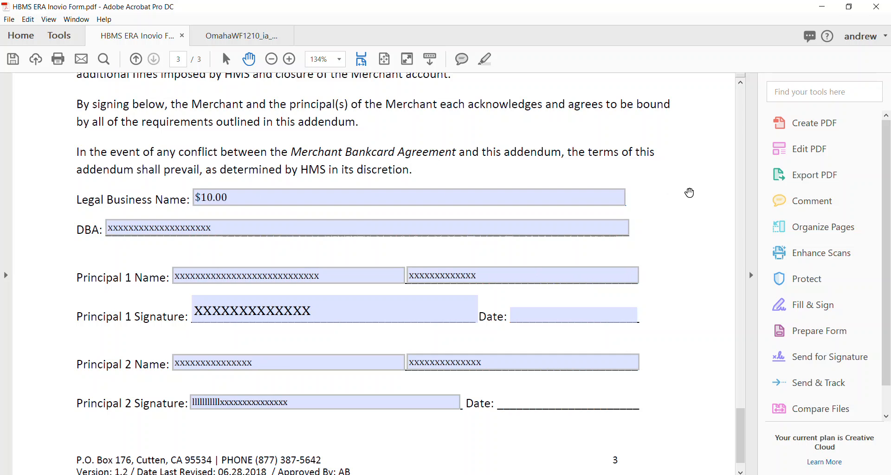
Step: Lock the PCI Compliance Fee field, check its properties and view the form outside form editing
{"action": "left_click", "coordinate": [808, 331]}
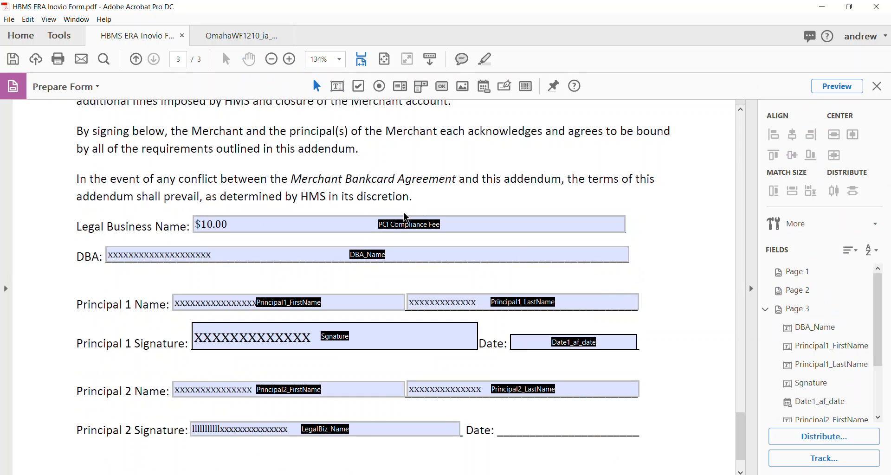
{"action": "double_click", "coordinate": [382, 228]}
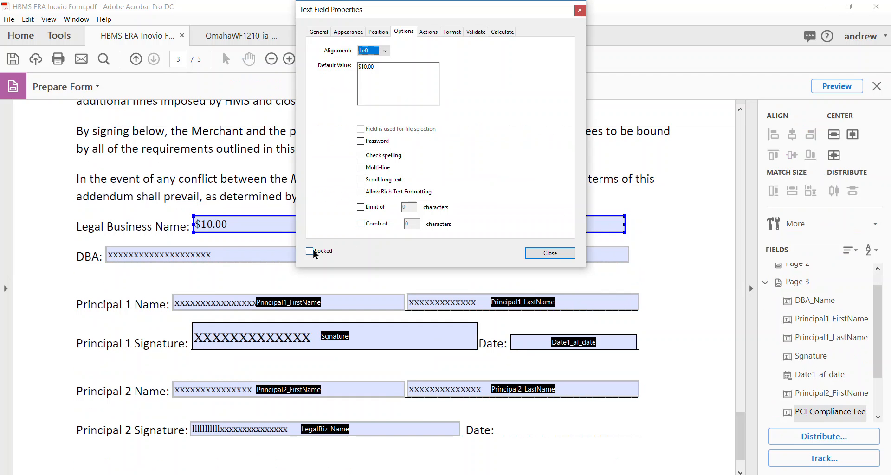
{"action": "left_click", "coordinate": [543, 255]}
{"action": "left_click", "coordinate": [518, 197]}
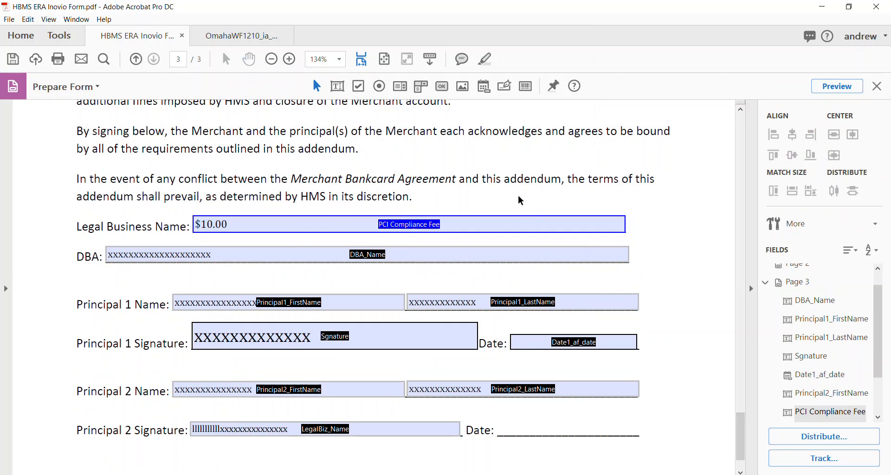
{"action": "double_click", "coordinate": [518, 224]}
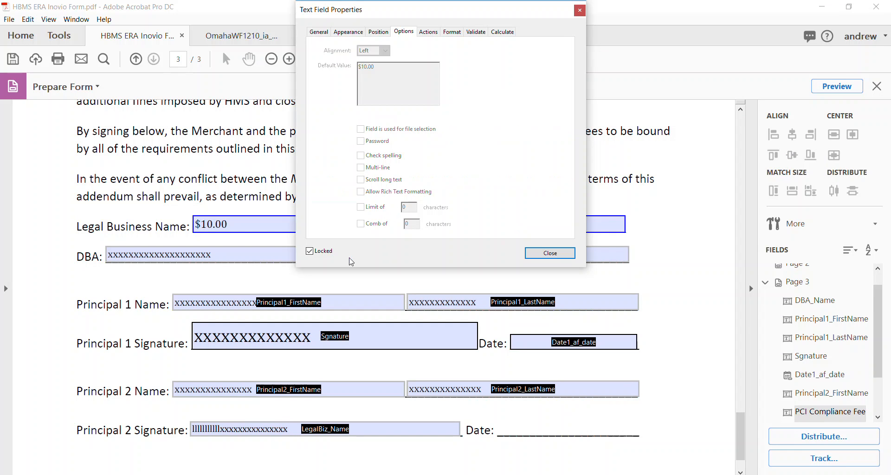
{"action": "left_click", "coordinate": [565, 253]}
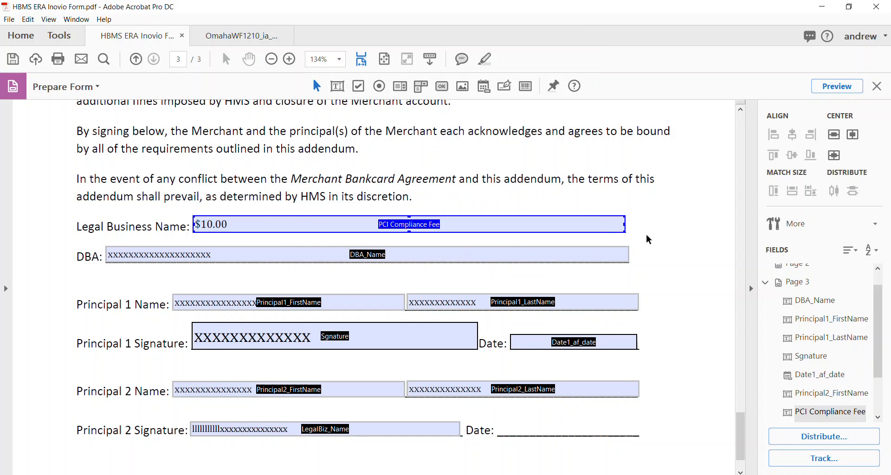
{"action": "left_click", "coordinate": [674, 228]}
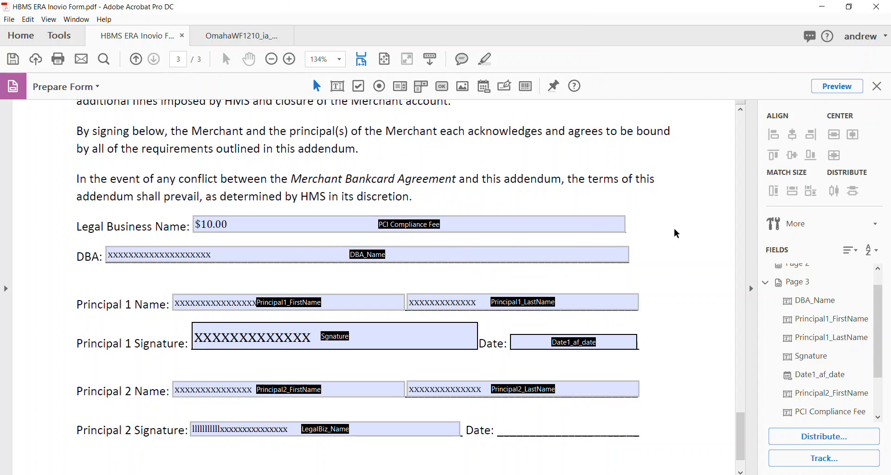
{"action": "left_click", "coordinate": [878, 87]}
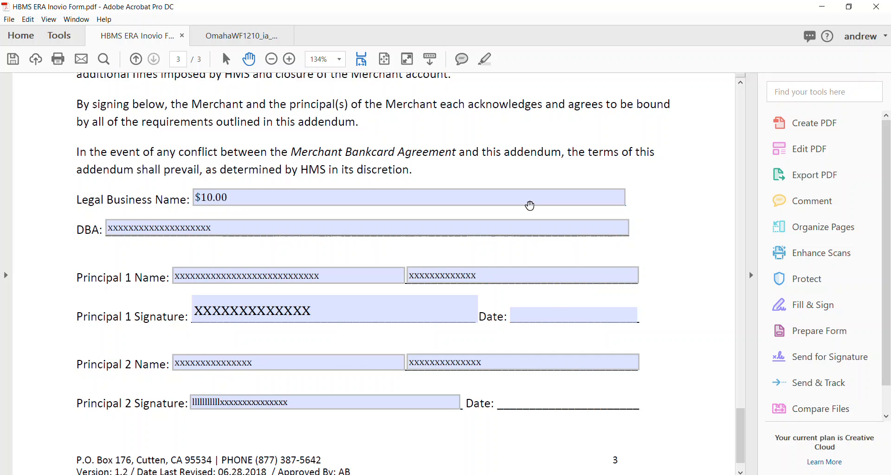
Step: Add a check box after "outlined in this addendum." in form editing and name it "Mailing Address to:"
{"action": "left_click", "coordinate": [795, 340]}
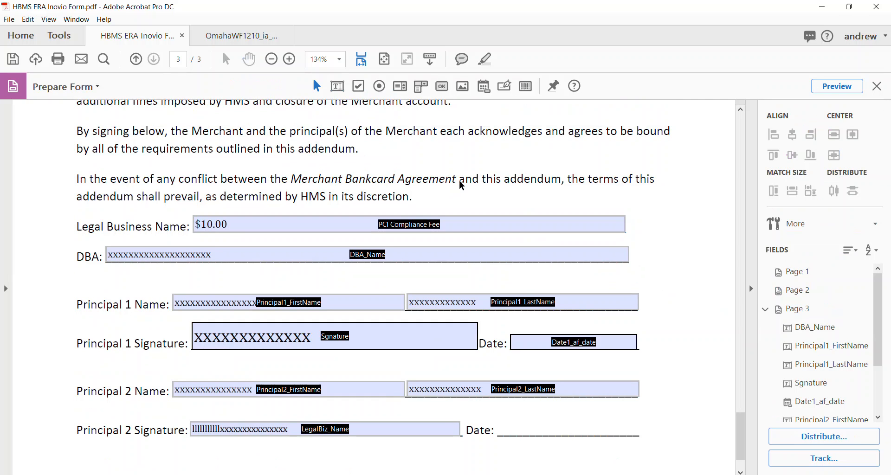
{"action": "left_click", "coordinate": [358, 87]}
{"action": "left_click", "coordinate": [372, 146]}
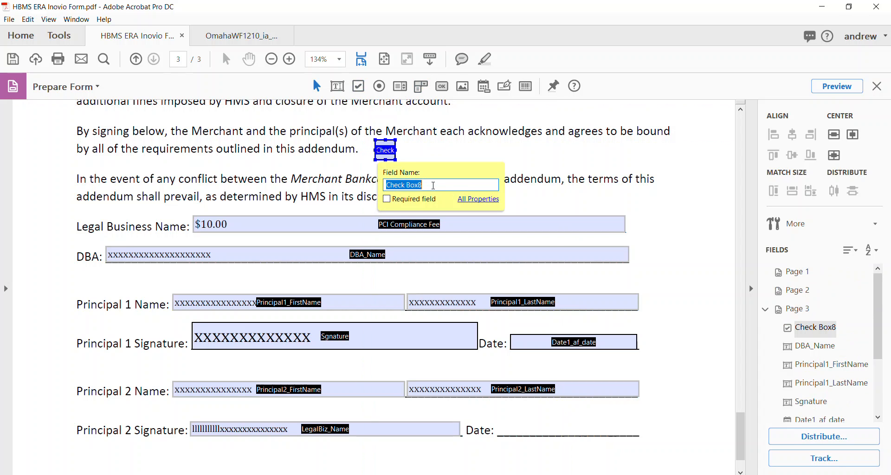
{"action": "type", "text": "Mailing Address to:"}
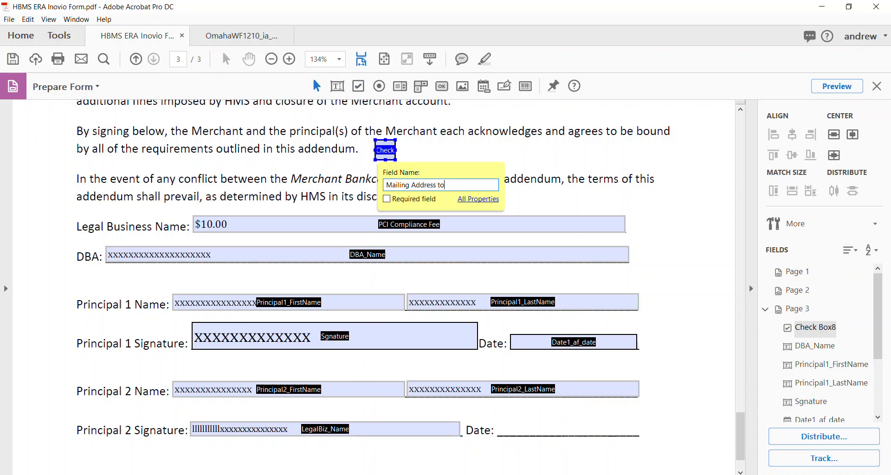
Step: Review the new check box's appearance, position and option properties, and choose Check as its style
{"action": "left_click", "coordinate": [479, 199]}
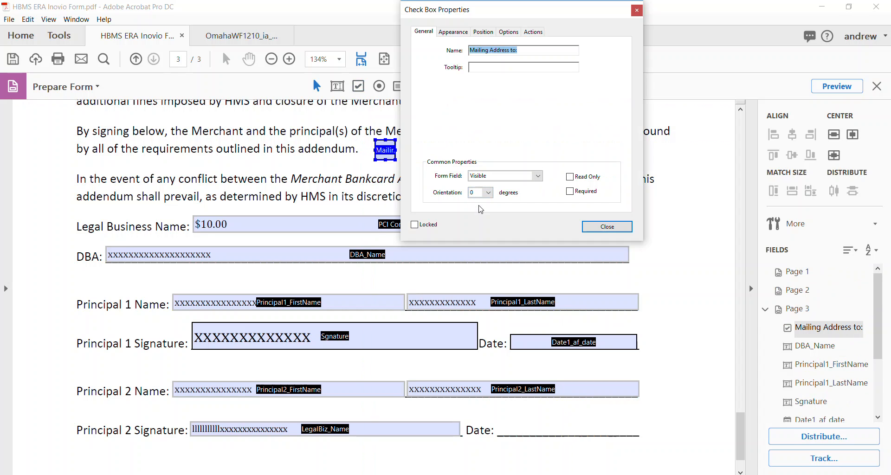
{"action": "left_click", "coordinate": [457, 33]}
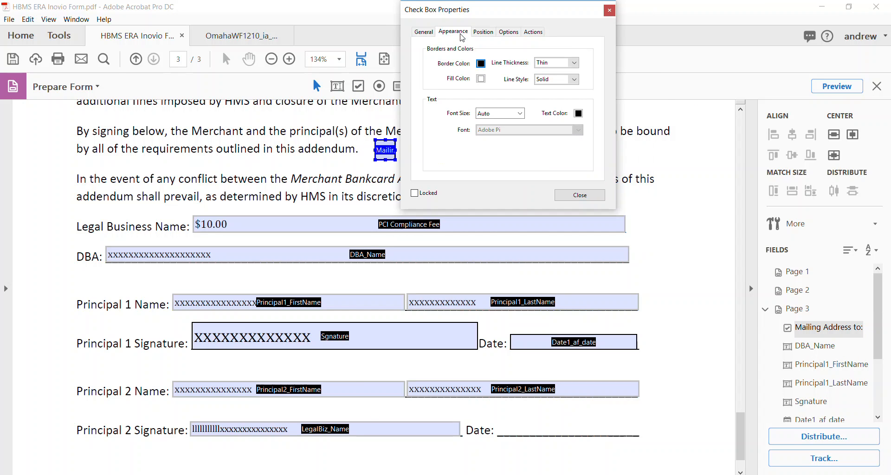
{"action": "left_click", "coordinate": [488, 35]}
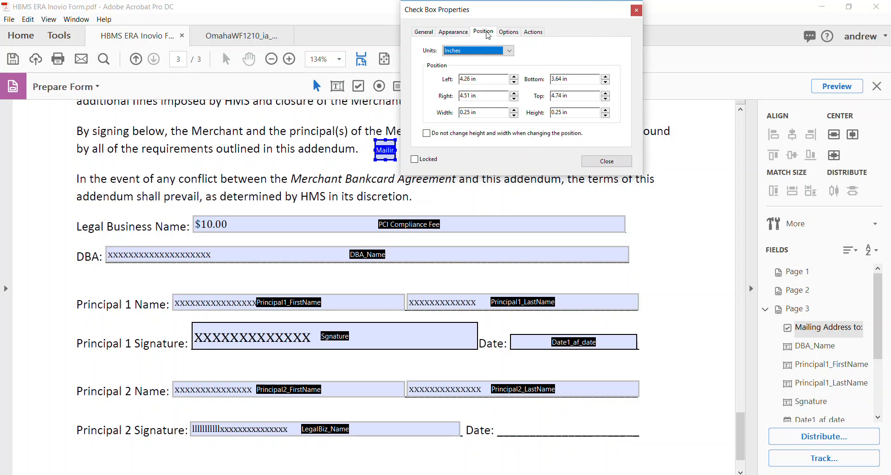
{"action": "left_click", "coordinate": [504, 35]}
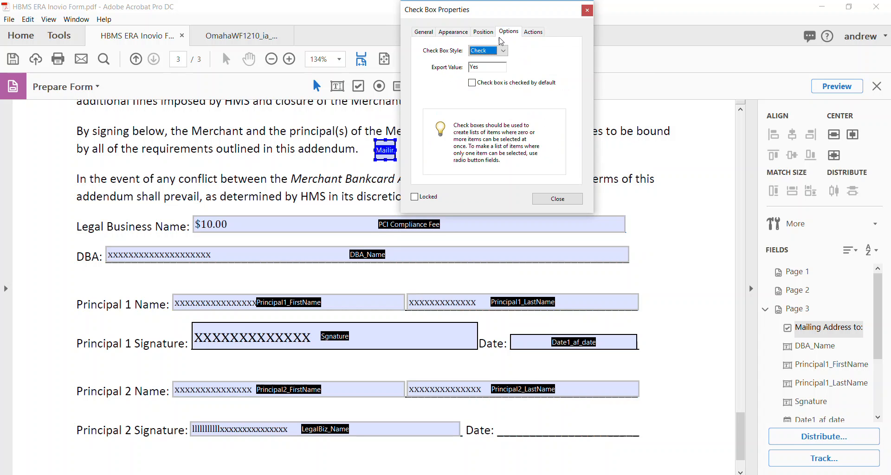
{"action": "left_click", "coordinate": [502, 53]}
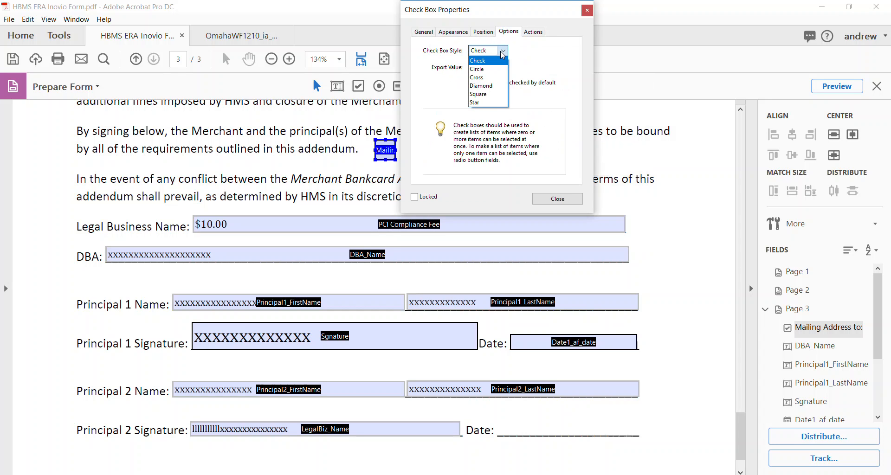
{"action": "left_click", "coordinate": [501, 65]}
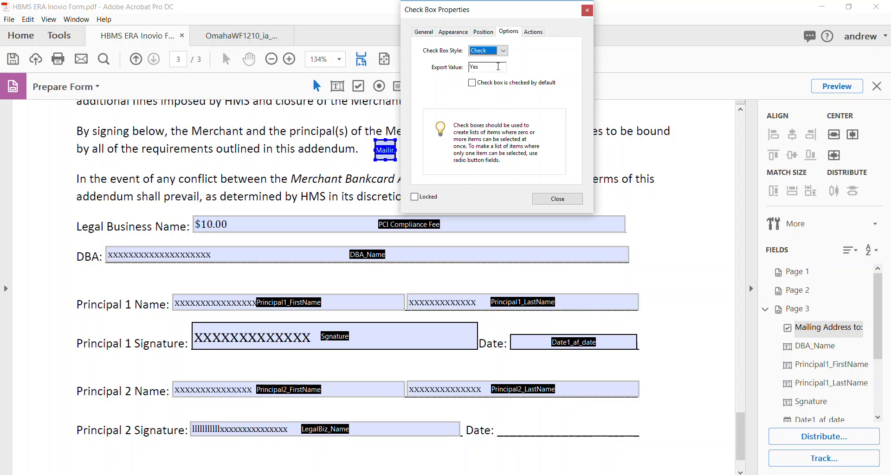
Step: Replace the check box's export value with No and then re-enter Yes
{"action": "left_click", "coordinate": [498, 66]}
{"action": "left_click_drag", "start_coordinate": [494, 66], "coordinate": [445, 70]}
{"action": "type", "text": "No"}
{"action": "key", "text": "BackSpace"}
{"action": "type", "text": "Yes"}
Step: Rename the check box after "outlined in this addendum." as "Accepting Visa Card"
{"action": "left_click", "coordinate": [424, 32]}
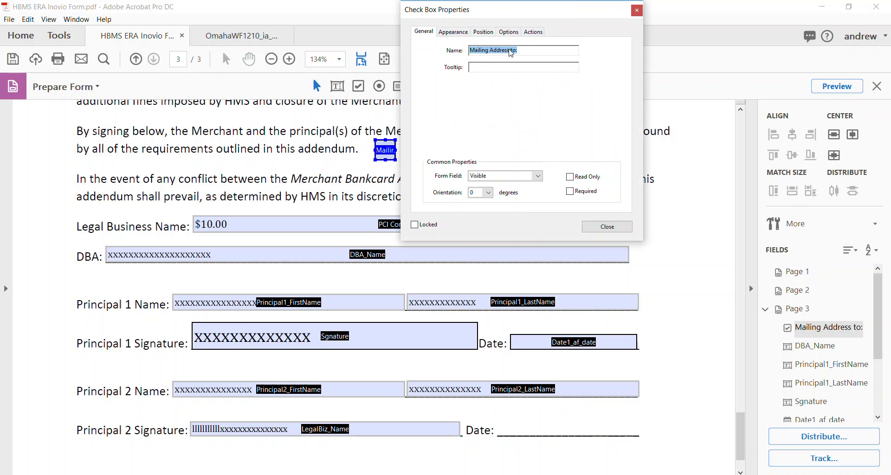
{"action": "type", "text": "Accepting Visa V"}
{"action": "key", "text": "BackSpace"}
{"action": "type", "text": "Card"}
Step: Set the Accepting Visa Card check box to be checked by default and view the form outside form editing
{"action": "left_click", "coordinate": [509, 32]}
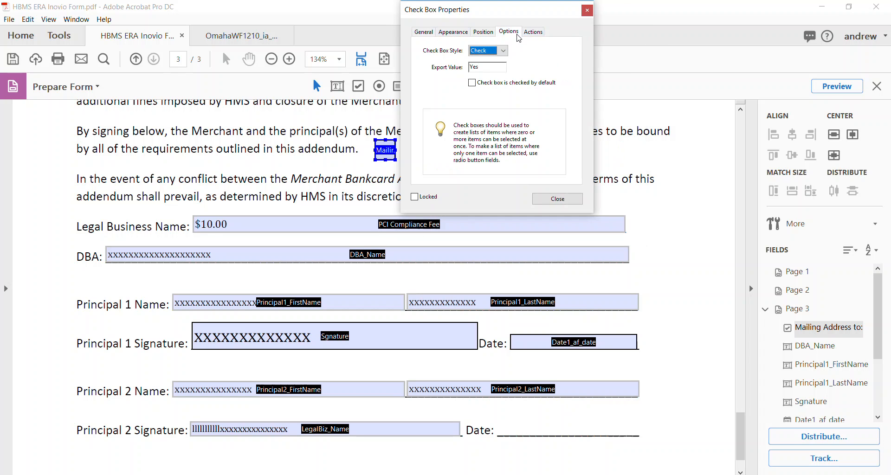
{"action": "left_click", "coordinate": [473, 84]}
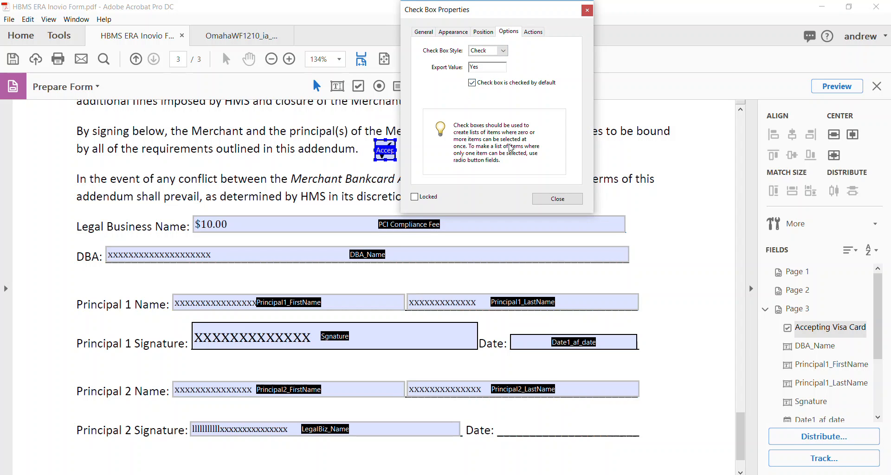
{"action": "left_click", "coordinate": [550, 200]}
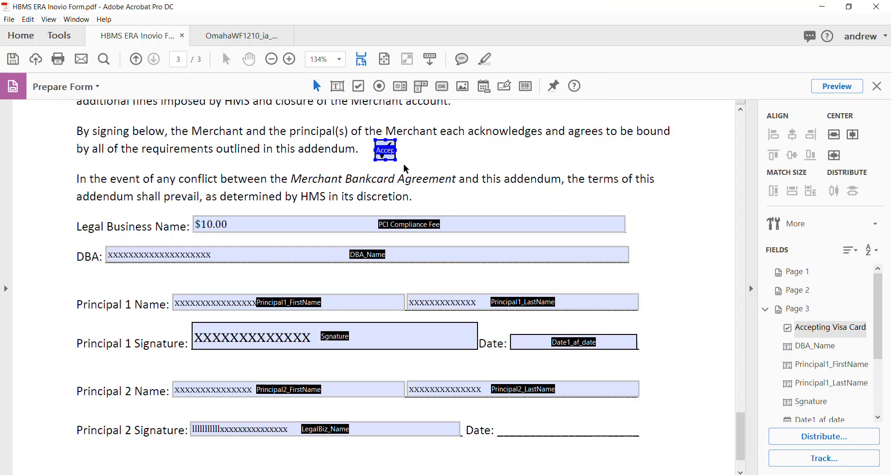
{"action": "left_click", "coordinate": [877, 86]}
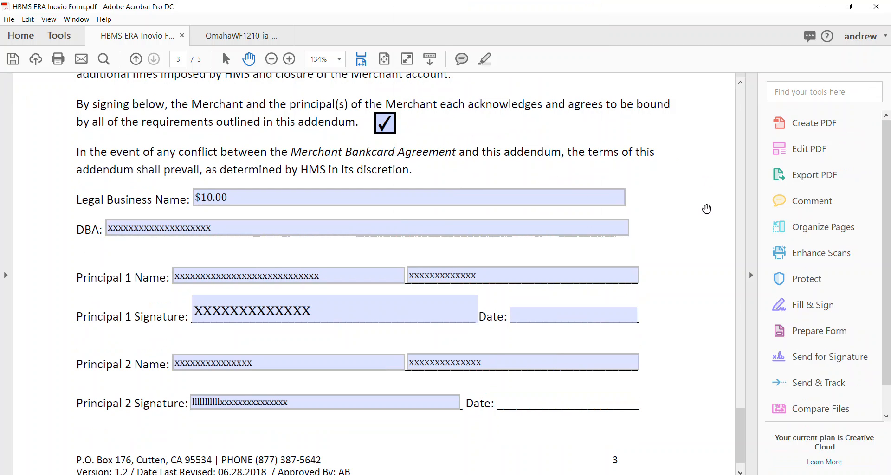
Step: Add a radio button beside the Accepting Visa Card check box in form editing, with choice Yes and checked by default
{"action": "left_click", "coordinate": [801, 333]}
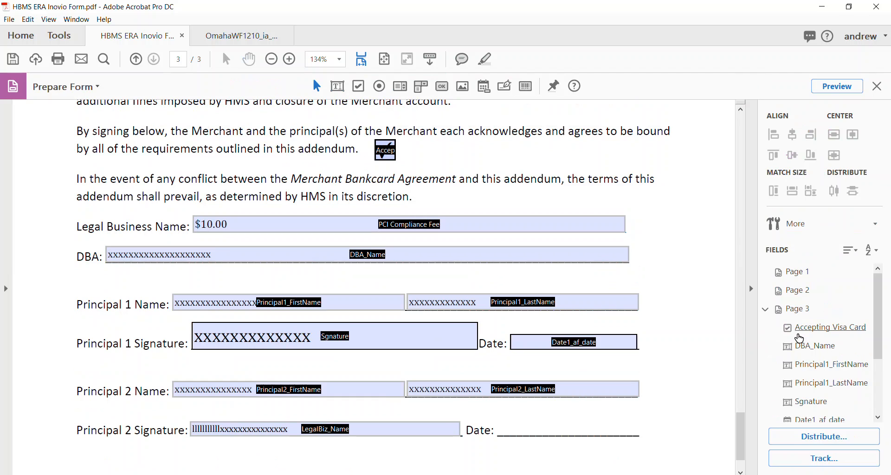
{"action": "left_click", "coordinate": [381, 85]}
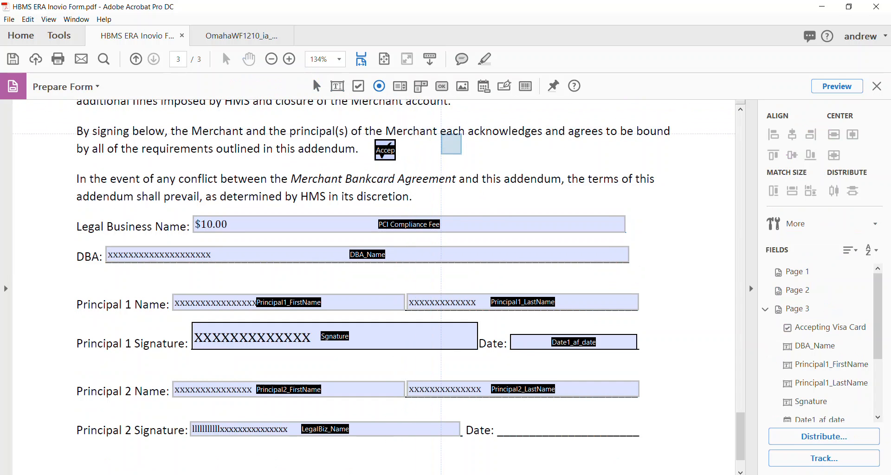
{"action": "left_click", "coordinate": [450, 141]}
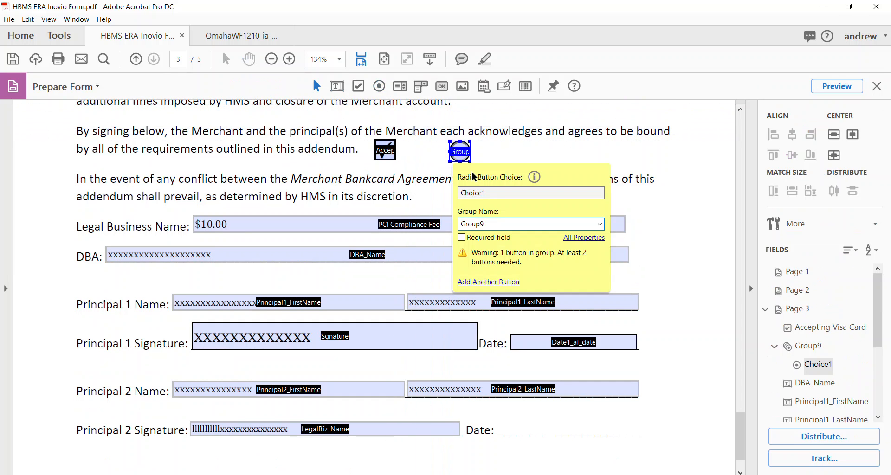
{"action": "left_click", "coordinate": [577, 238]}
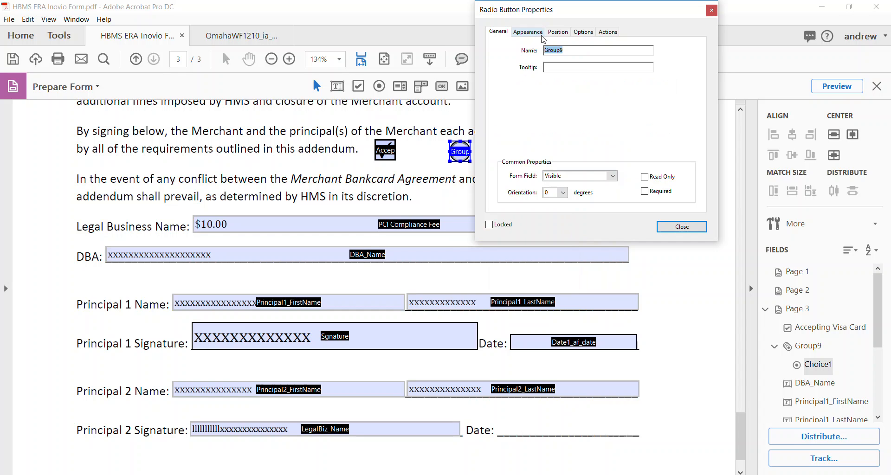
{"action": "left_click", "coordinate": [581, 32]}
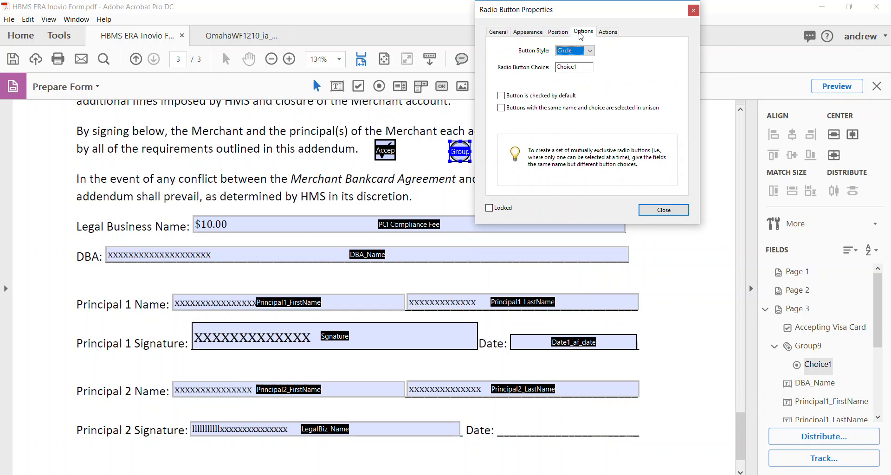
{"action": "left_click", "coordinate": [587, 68]}
{"action": "left_click_drag", "start_coordinate": [591, 68], "coordinate": [513, 75]}
{"action": "type", "text": "Yes"}
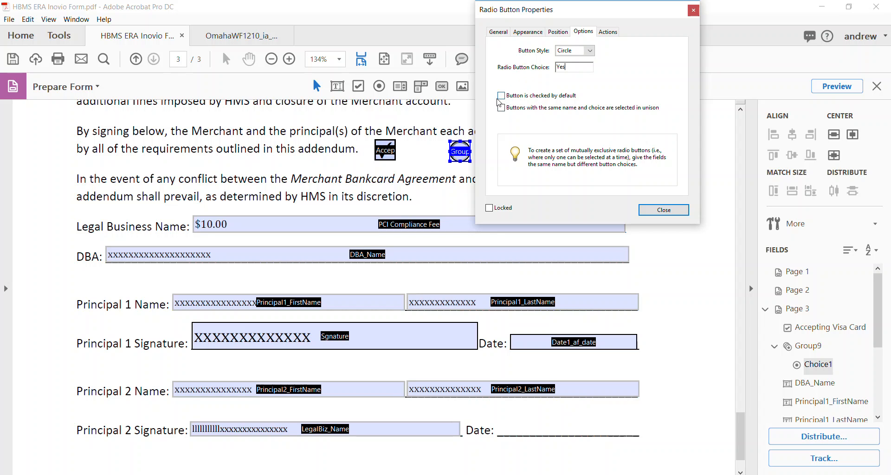
{"action": "left_click", "coordinate": [502, 96]}
{"action": "left_click", "coordinate": [674, 212]}
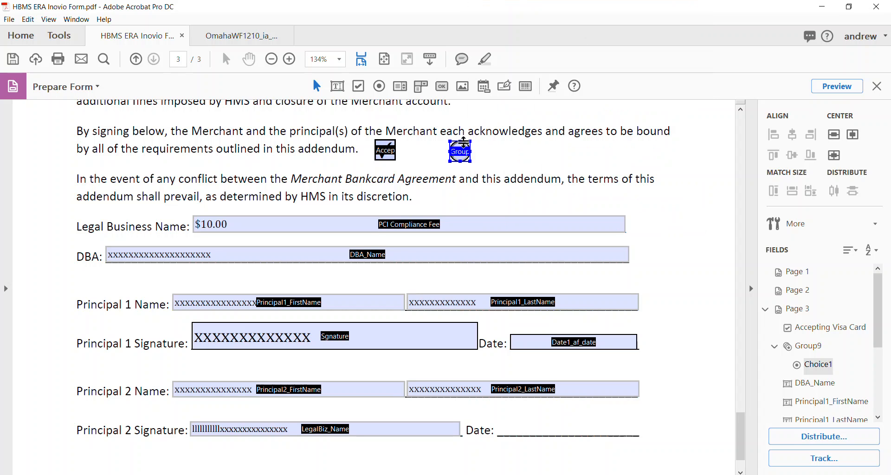
Step: Add a digital signature field beside the radio button and check its general properties
{"action": "left_click", "coordinate": [506, 89]}
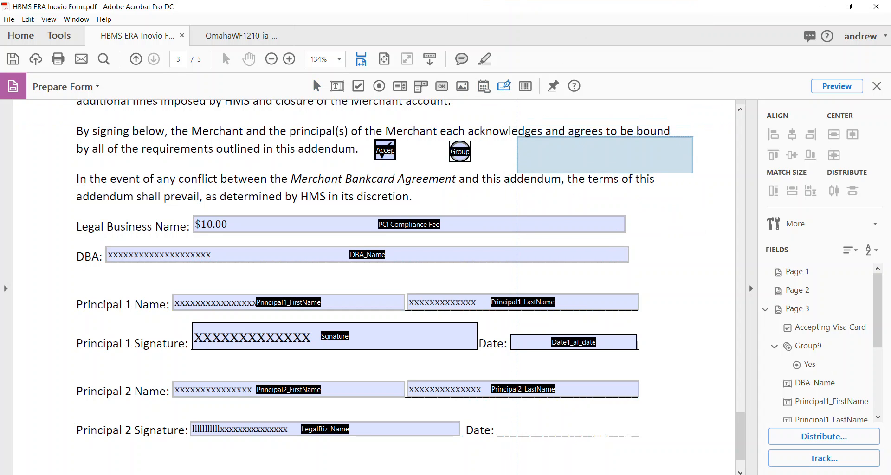
{"action": "left_click", "coordinate": [517, 141]}
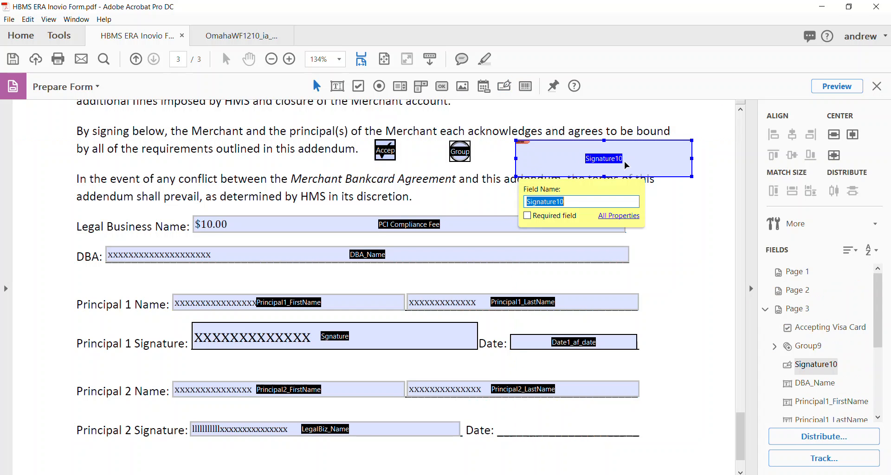
{"action": "left_click", "coordinate": [666, 210]}
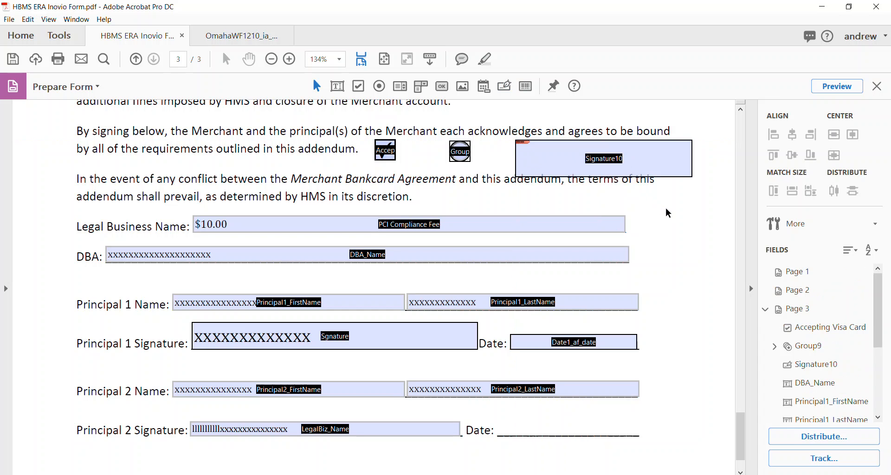
{"action": "double_click", "coordinate": [620, 163]}
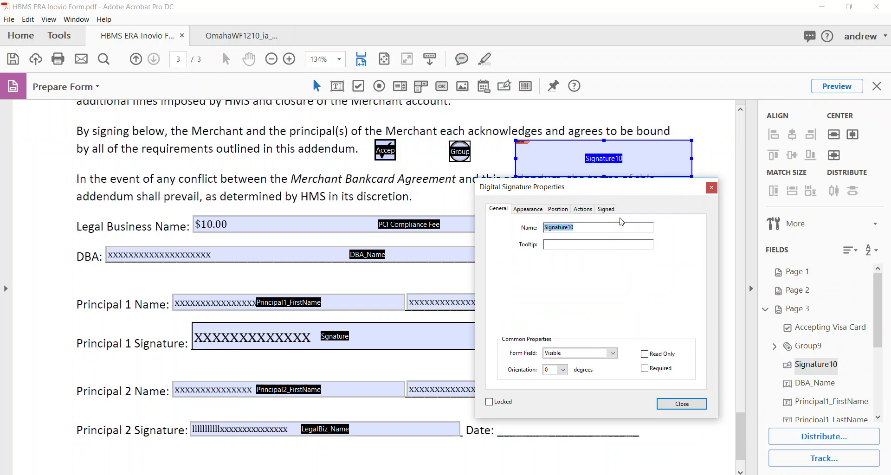
{"action": "left_click", "coordinate": [712, 187]}
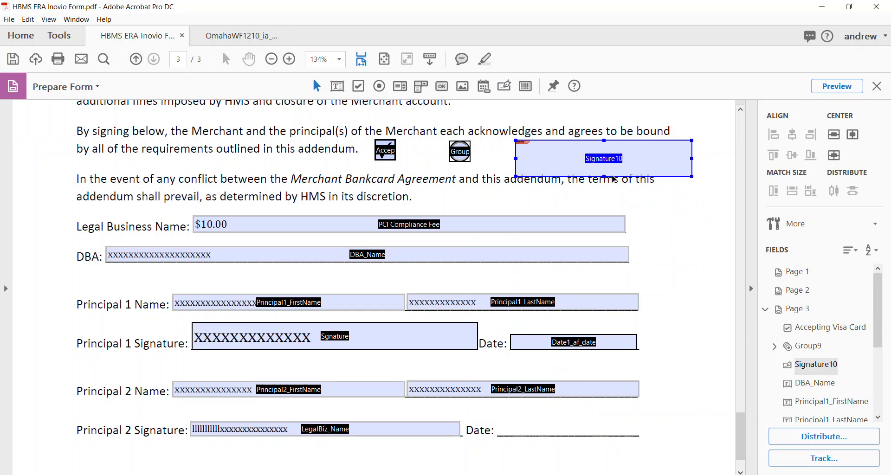
Step: Delete the check box, radio button and signature field on the line ending "outlined in this addendum."
{"action": "left_click", "coordinate": [467, 188]}
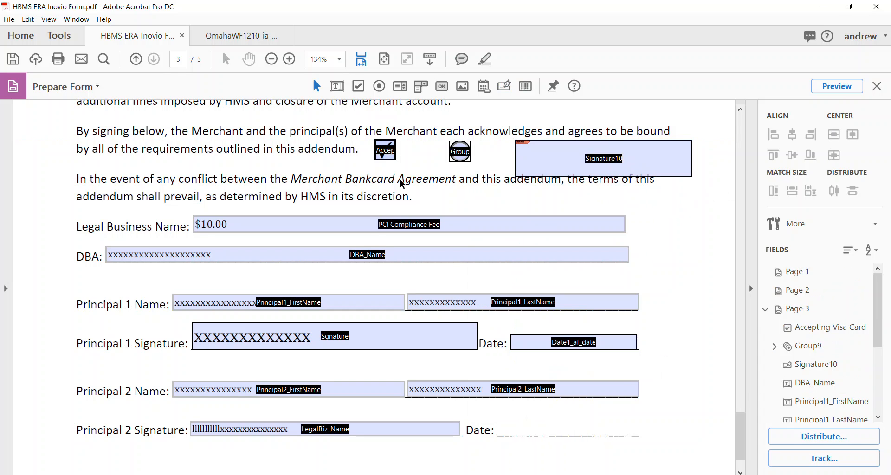
{"action": "left_click_drag", "start_coordinate": [325, 140], "coordinate": [689, 187]}
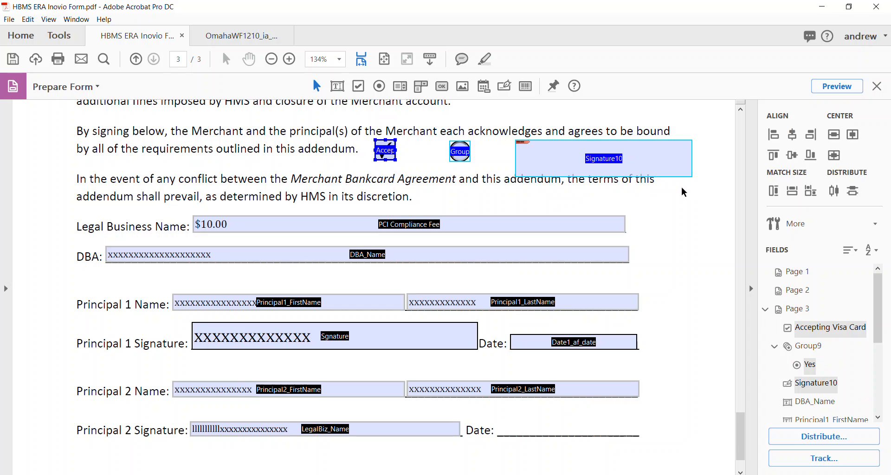
{"action": "key", "text": "Delete"}
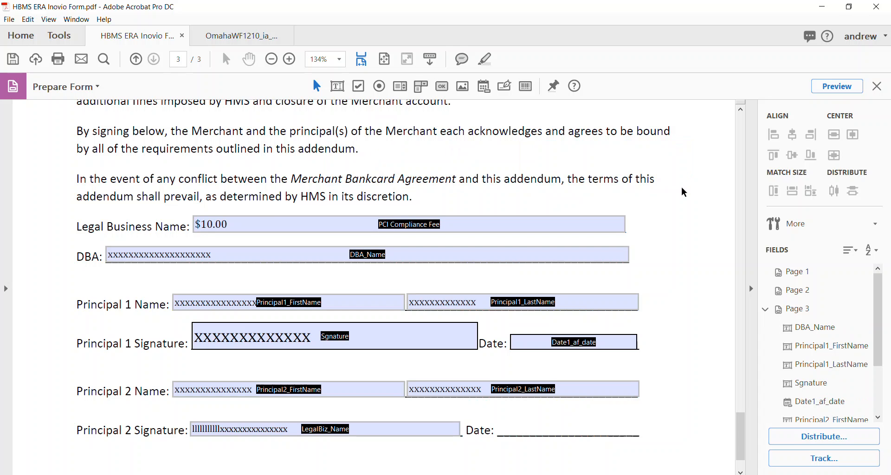
Step: Switch to the OmahaWF1210_ia_MPA document and examine how the form fields on page 1 are named and laid out
{"action": "left_click", "coordinate": [261, 36]}
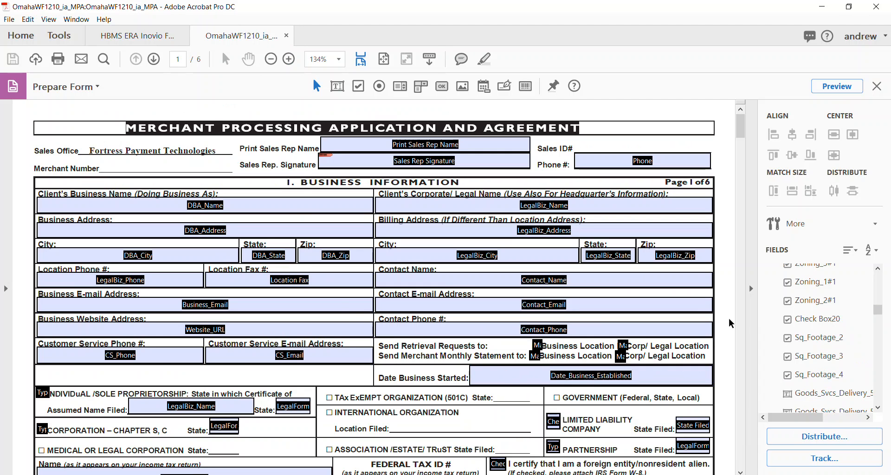
{"action": "scroll", "coordinate": [728, 319], "scroll_direction": "down", "scroll_amount": 2}
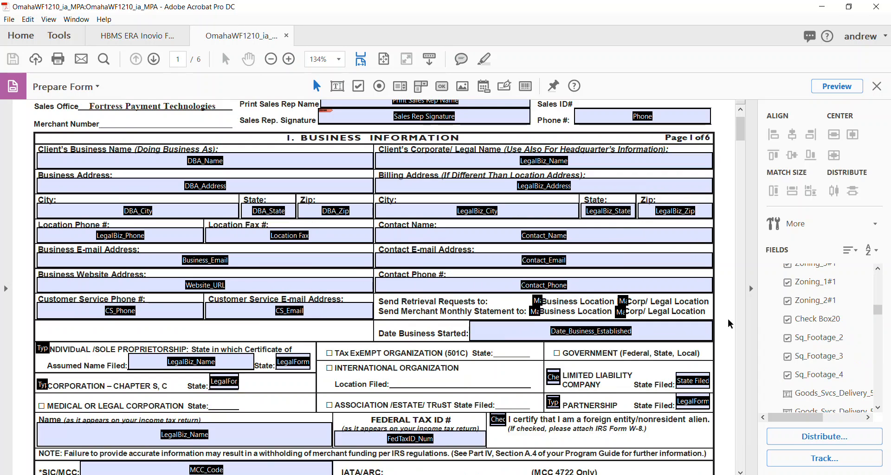
{"action": "scroll", "coordinate": [728, 319], "scroll_direction": "up", "scroll_amount": 2}
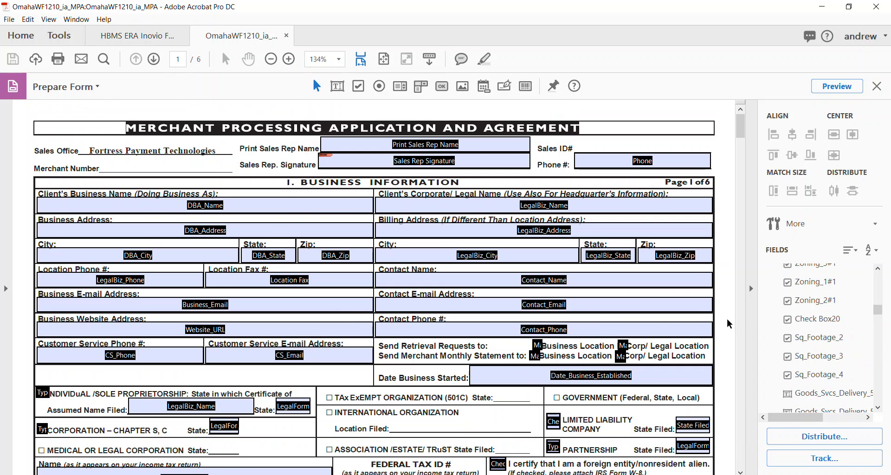
{"action": "scroll", "coordinate": [206, 256], "scroll_direction": "down", "scroll_amount": 5}
{"action": "left_click", "coordinate": [191, 251]}
{"action": "scroll", "coordinate": [190, 256], "scroll_direction": "up", "scroll_amount": 5}
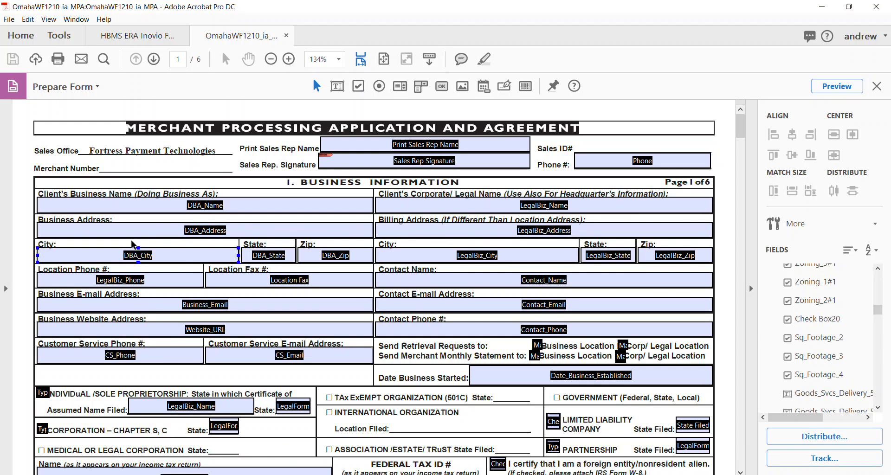
{"action": "left_click", "coordinate": [204, 207]}
{"action": "scroll", "coordinate": [313, 353], "scroll_direction": "down", "scroll_amount": 20}
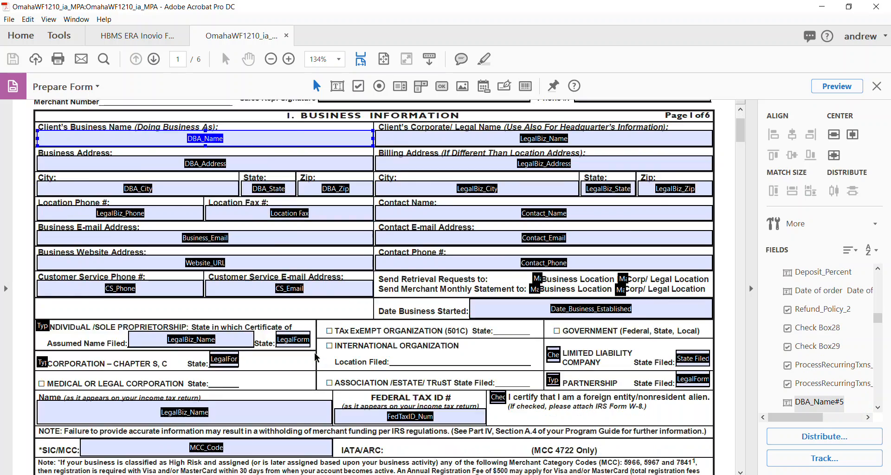
{"action": "scroll", "coordinate": [314, 354], "scroll_direction": "down", "scroll_amount": 4}
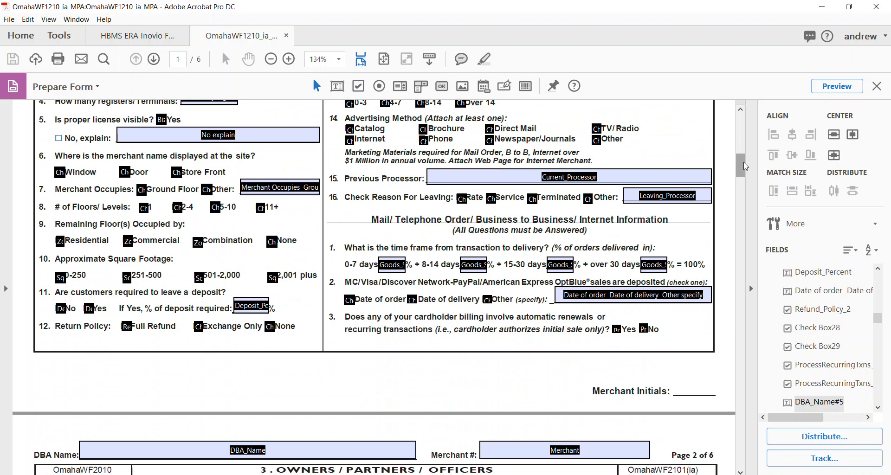
{"action": "left_click_drag", "start_coordinate": [745, 166], "coordinate": [735, 122]}
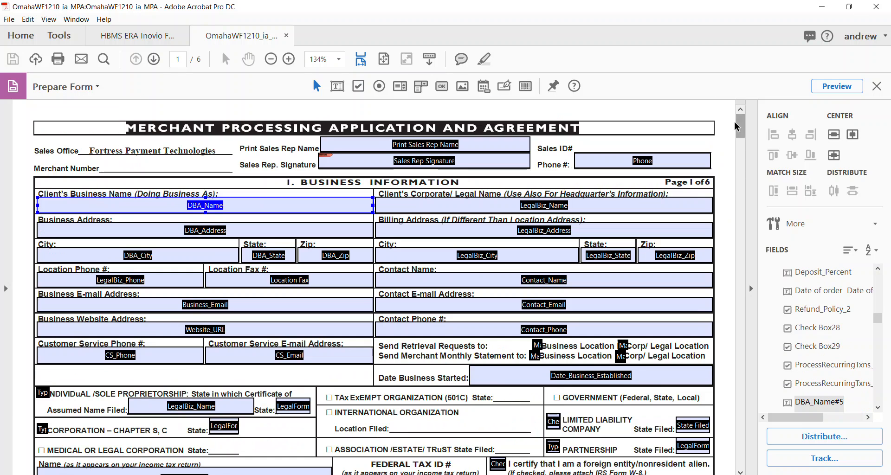
Step: Select the Business Information fields on page 1 together and examine the font size choices in their shared appearance properties
{"action": "scroll", "coordinate": [599, 273], "scroll_direction": "down", "scroll_amount": 2}
{"action": "left_click_drag", "start_coordinate": [37, 141], "coordinate": [695, 374]}
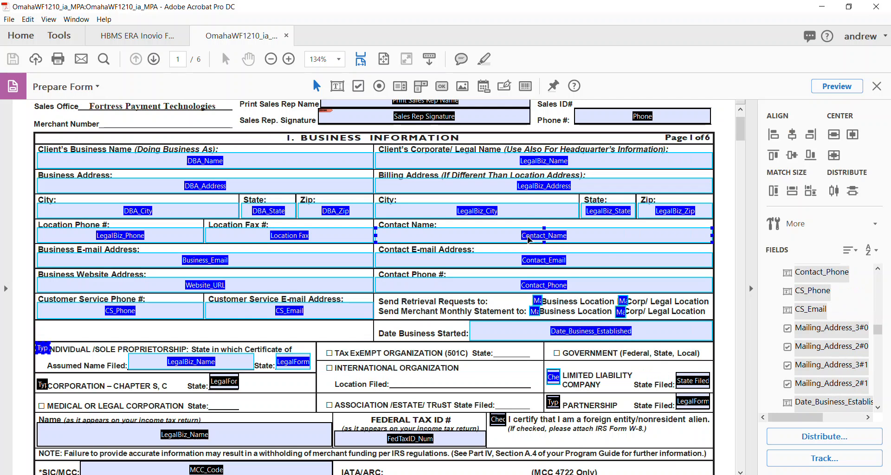
{"action": "right_click", "coordinate": [530, 240]}
{"action": "left_click", "coordinate": [539, 214]}
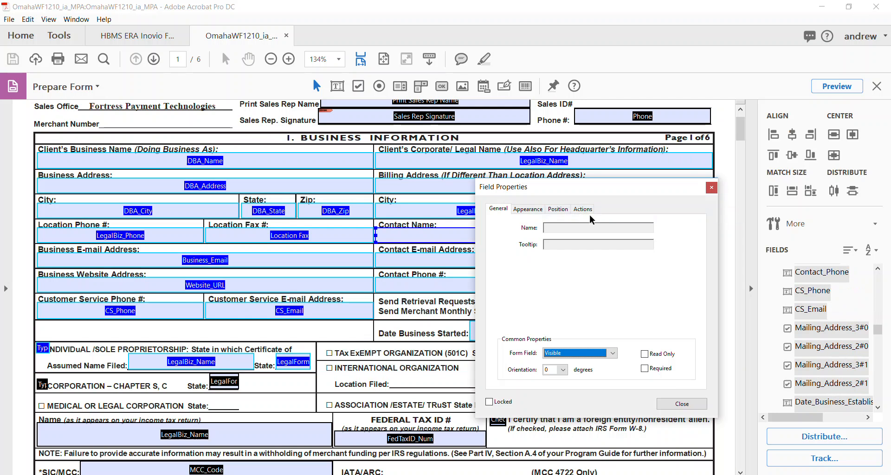
{"action": "left_click", "coordinate": [529, 210]}
{"action": "left_click", "coordinate": [593, 291]}
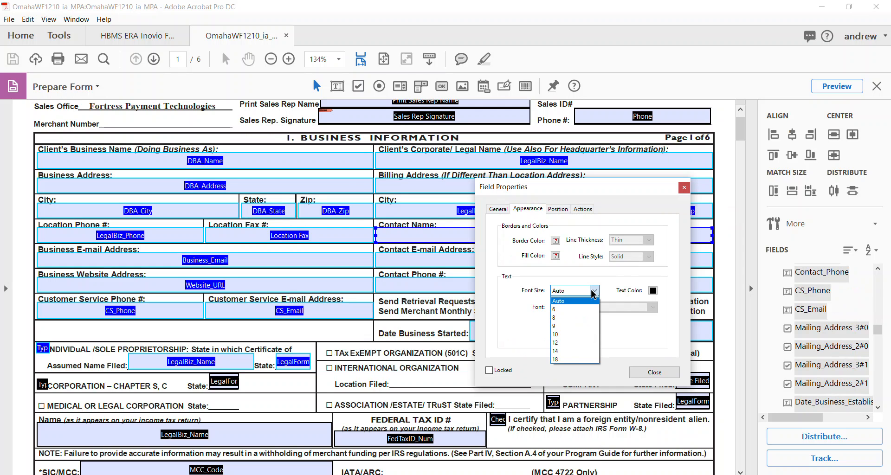
{"action": "left_click", "coordinate": [594, 291]}
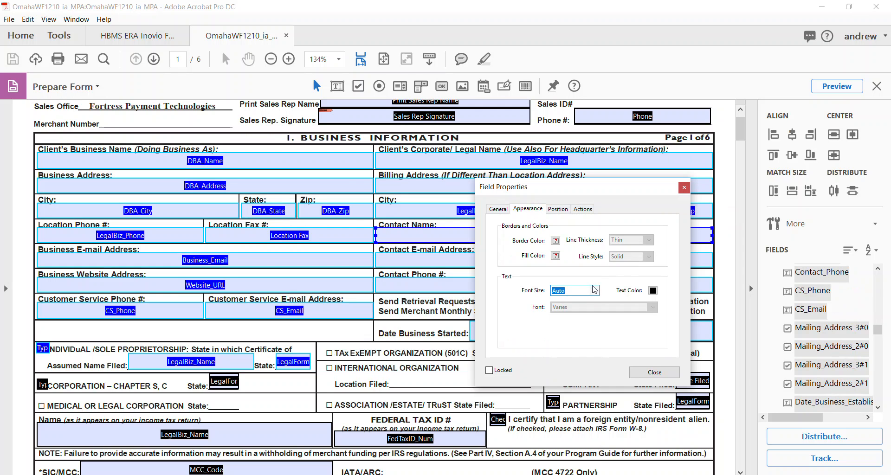
{"action": "left_click", "coordinate": [684, 189]}
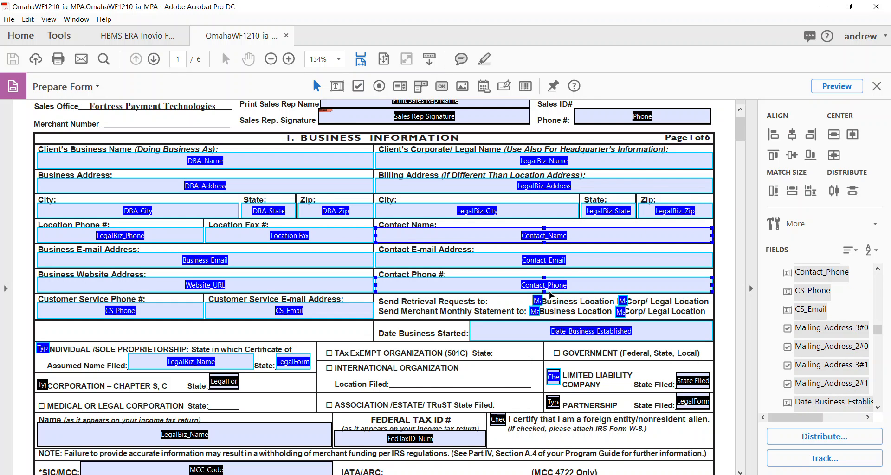
Step: Select the fields from the Corporation line through the start of section 2 together, check their shared appearance properties, and clear the selection
{"action": "scroll", "coordinate": [550, 294], "scroll_direction": "down", "scroll_amount": 2}
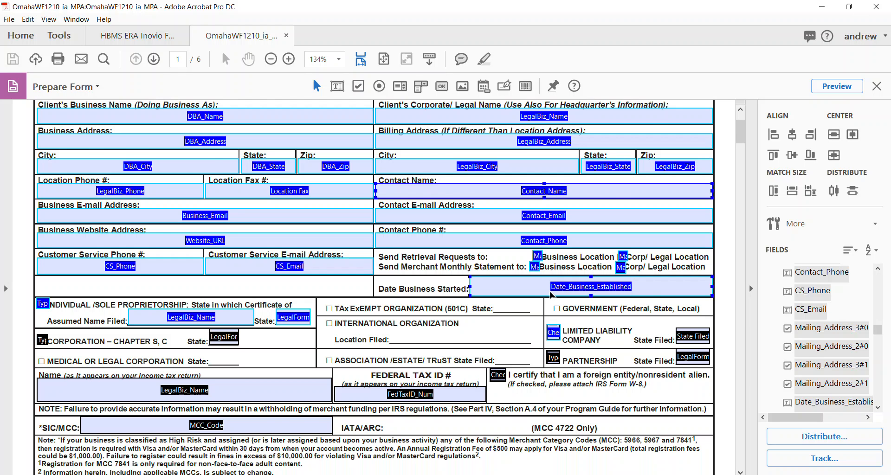
{"action": "scroll", "coordinate": [550, 291], "scroll_direction": "down", "scroll_amount": 7}
{"action": "left_click_drag", "start_coordinate": [35, 169], "coordinate": [730, 428]}
{"action": "right_click", "coordinate": [736, 348]}
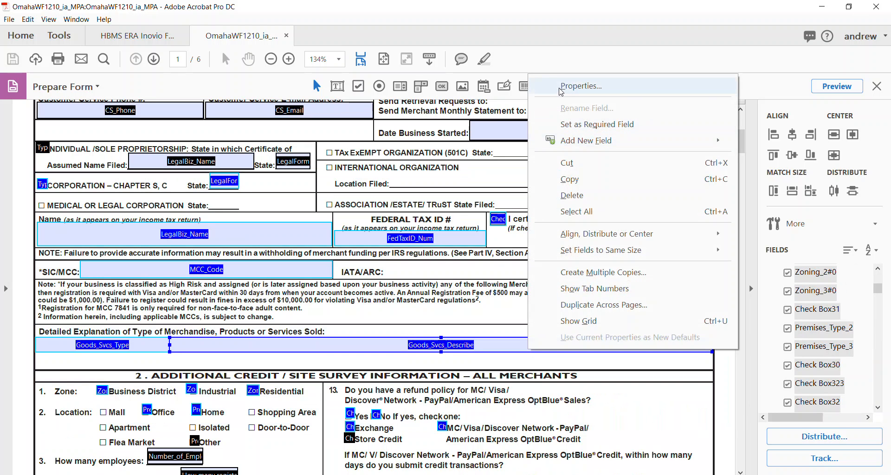
{"action": "left_click", "coordinate": [580, 86]}
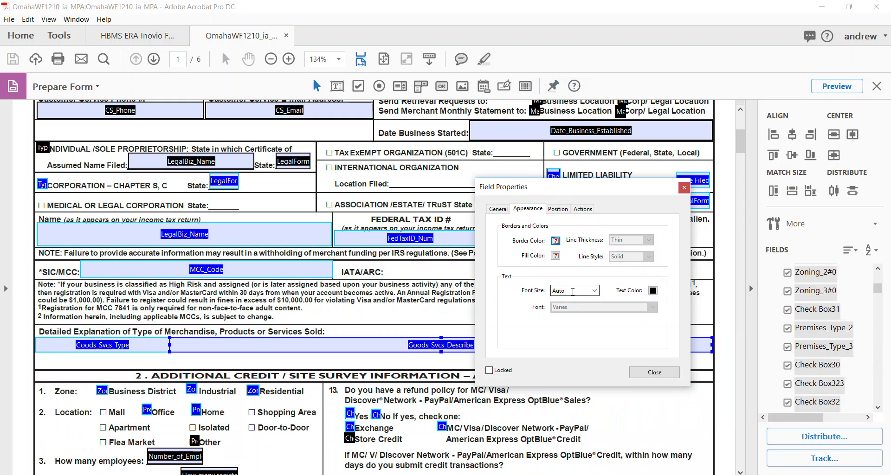
{"action": "left_click", "coordinate": [684, 189]}
{"action": "scroll", "coordinate": [528, 326], "scroll_direction": "down", "scroll_amount": 15}
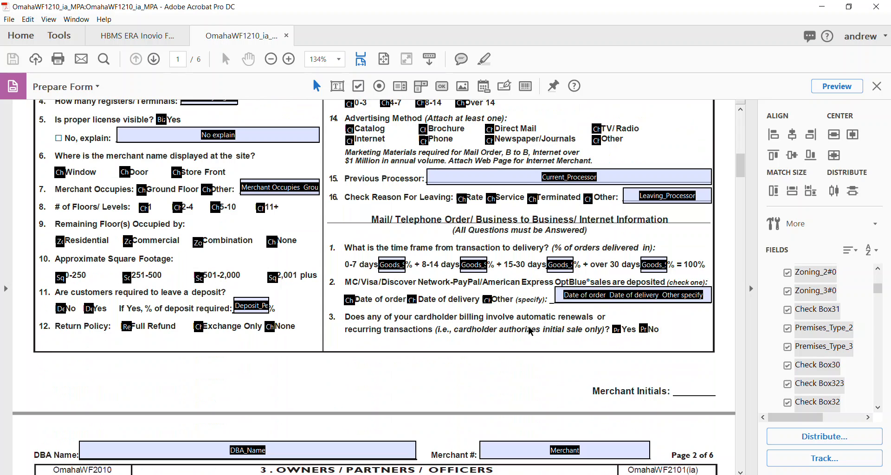
{"action": "left_click", "coordinate": [529, 331]}
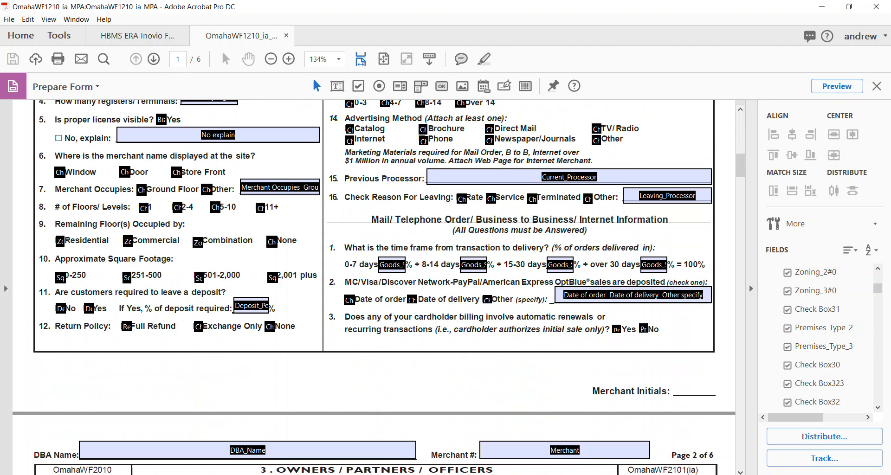